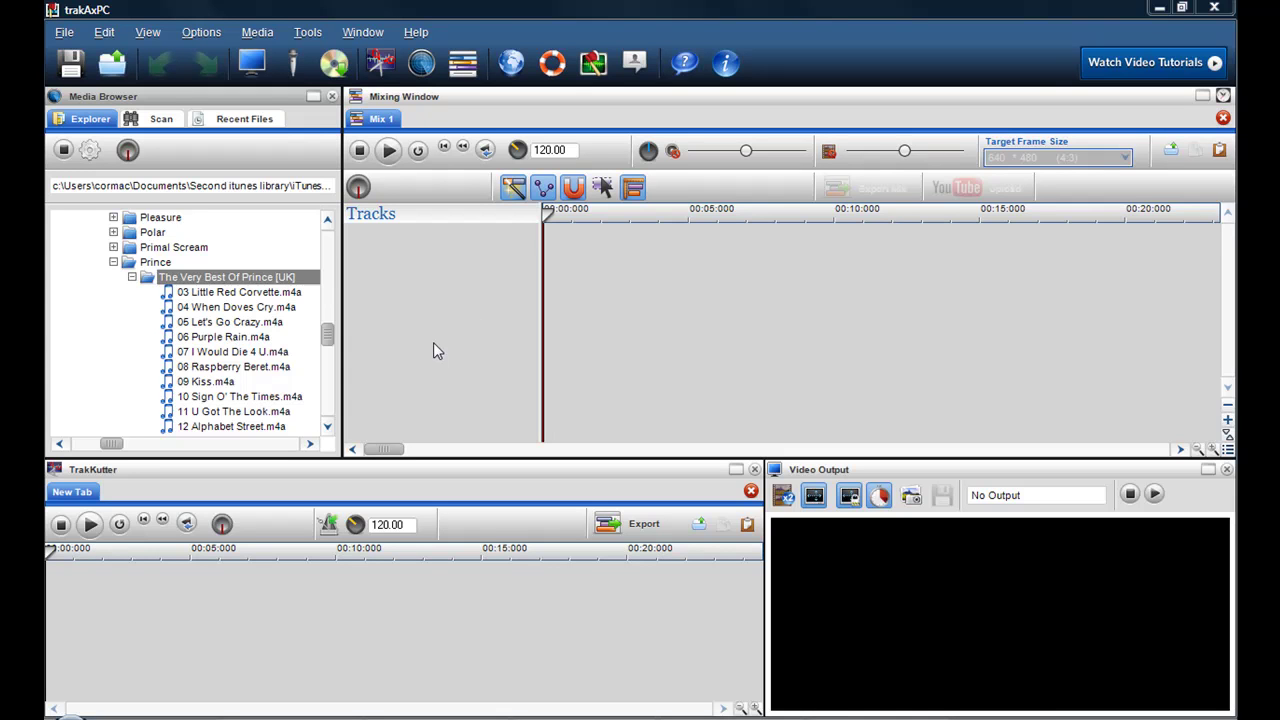
Widen the media browser and scroll the folder tree up to Second itunes library > iTunes
{"action": "left_click_drag", "start_coordinate": [340, 277], "coordinate": [361, 278]}
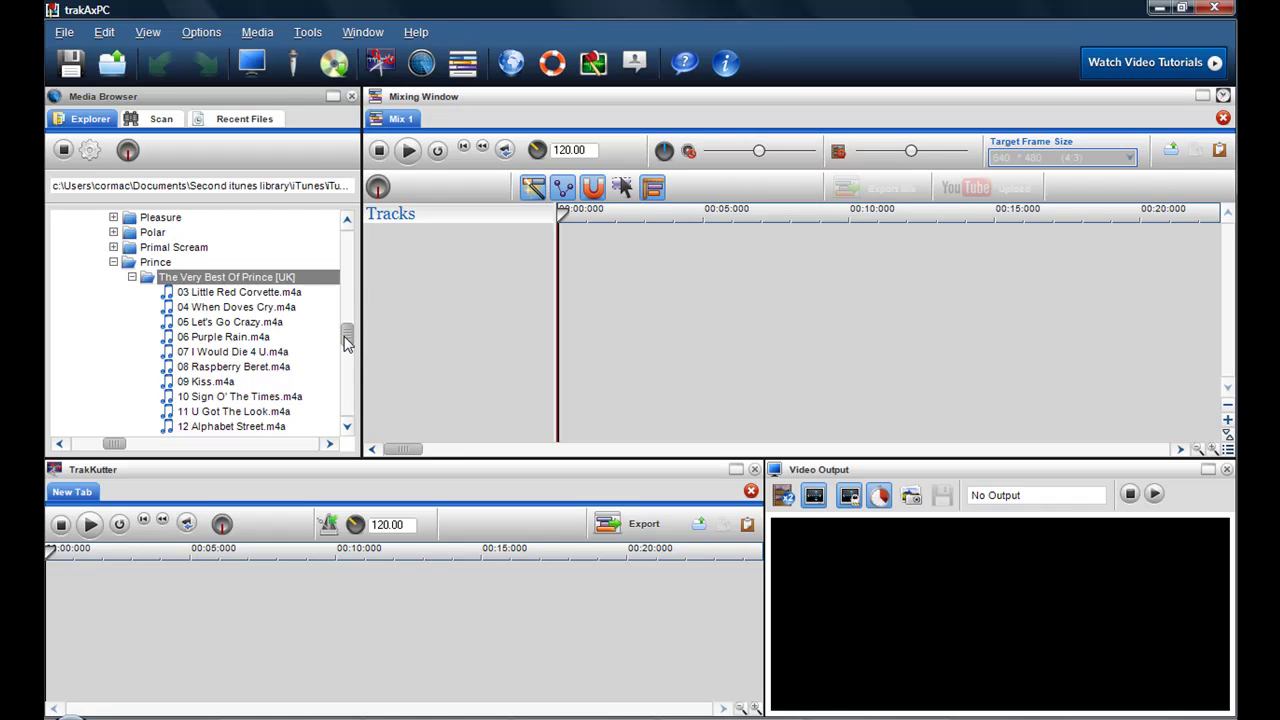
{"action": "left_click_drag", "start_coordinate": [347, 341], "coordinate": [332, 279]}
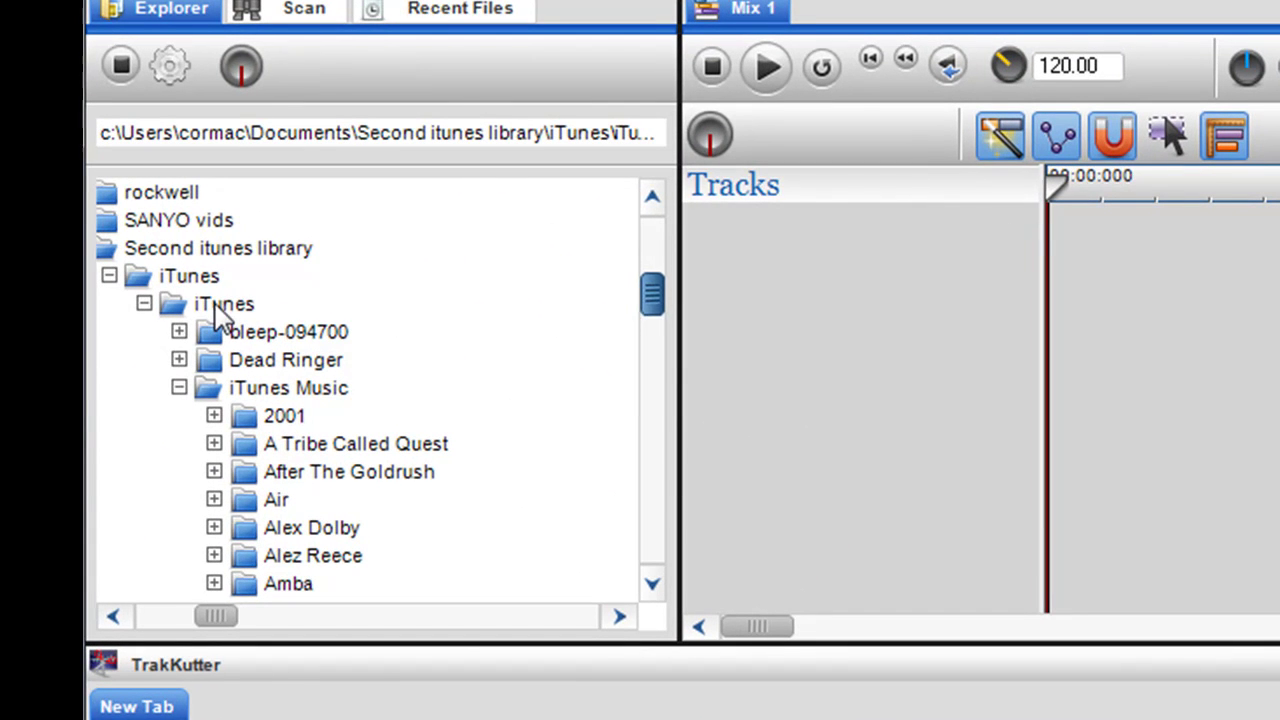
Browse to Prince > The Very Best Of Prince and select 03 Little Red Corvette.m4a
{"action": "left_click", "coordinate": [262, 304]}
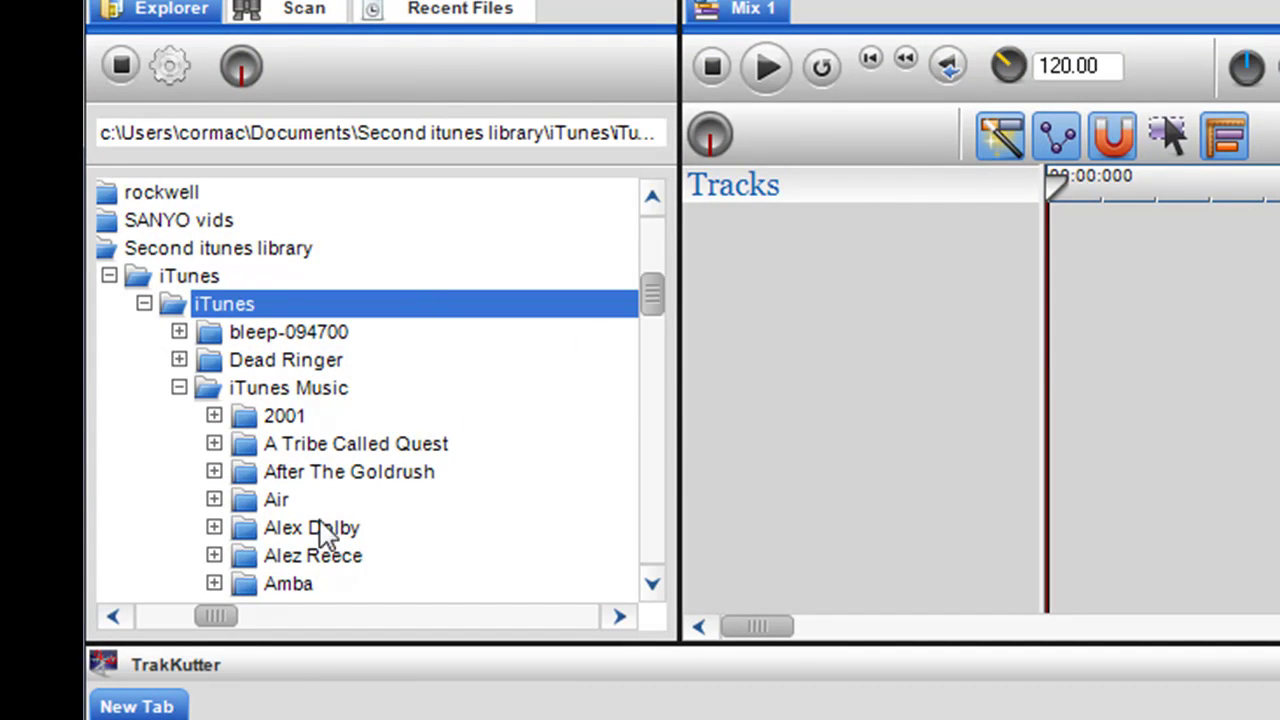
{"action": "left_click_drag", "start_coordinate": [208, 620], "coordinate": [190, 617]}
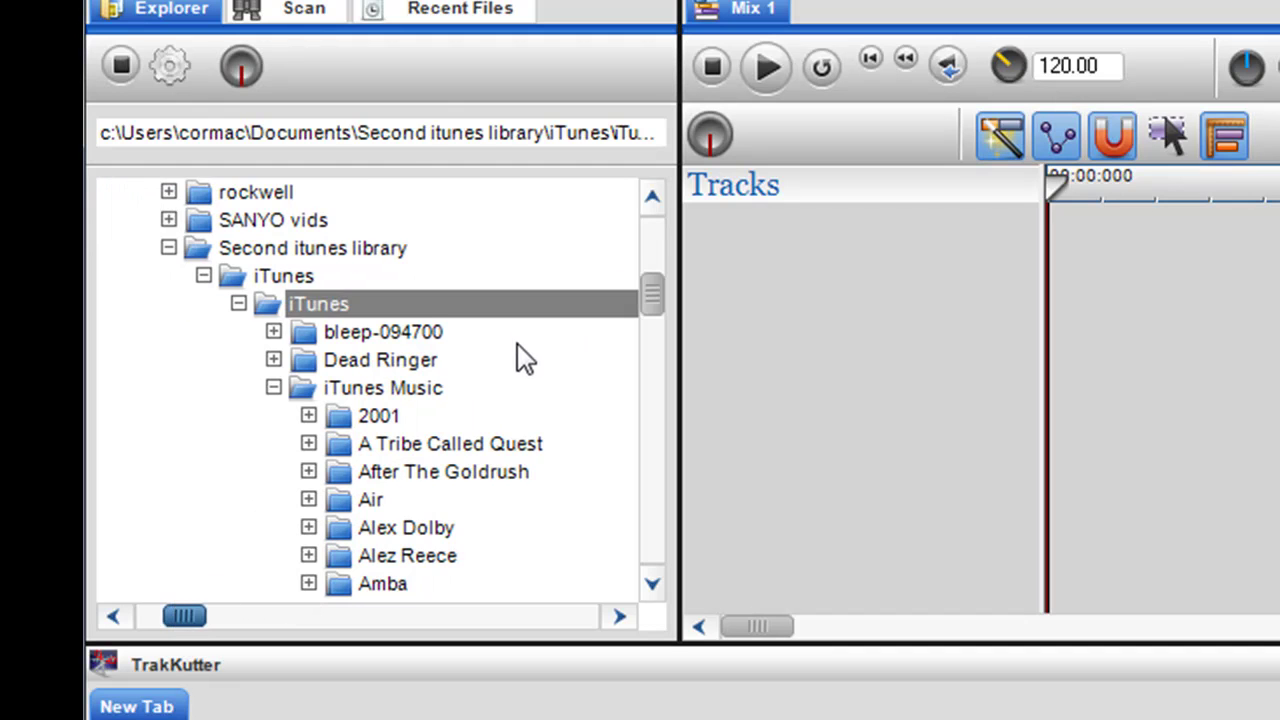
{"action": "scroll", "coordinate": [526, 360], "scroll_direction": "down", "scroll_amount": 20}
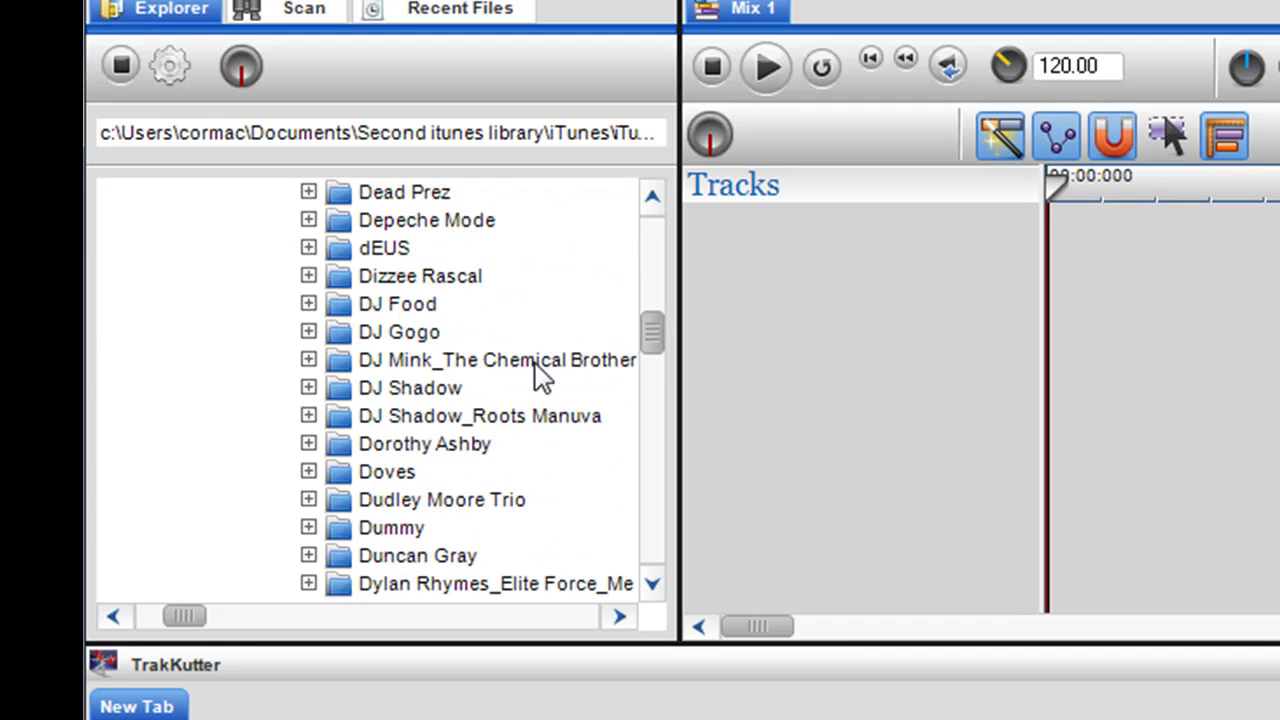
{"action": "scroll", "coordinate": [600, 365], "scroll_direction": "down", "scroll_amount": 5}
{"action": "left_click_drag", "start_coordinate": [645, 368], "coordinate": [656, 428]}
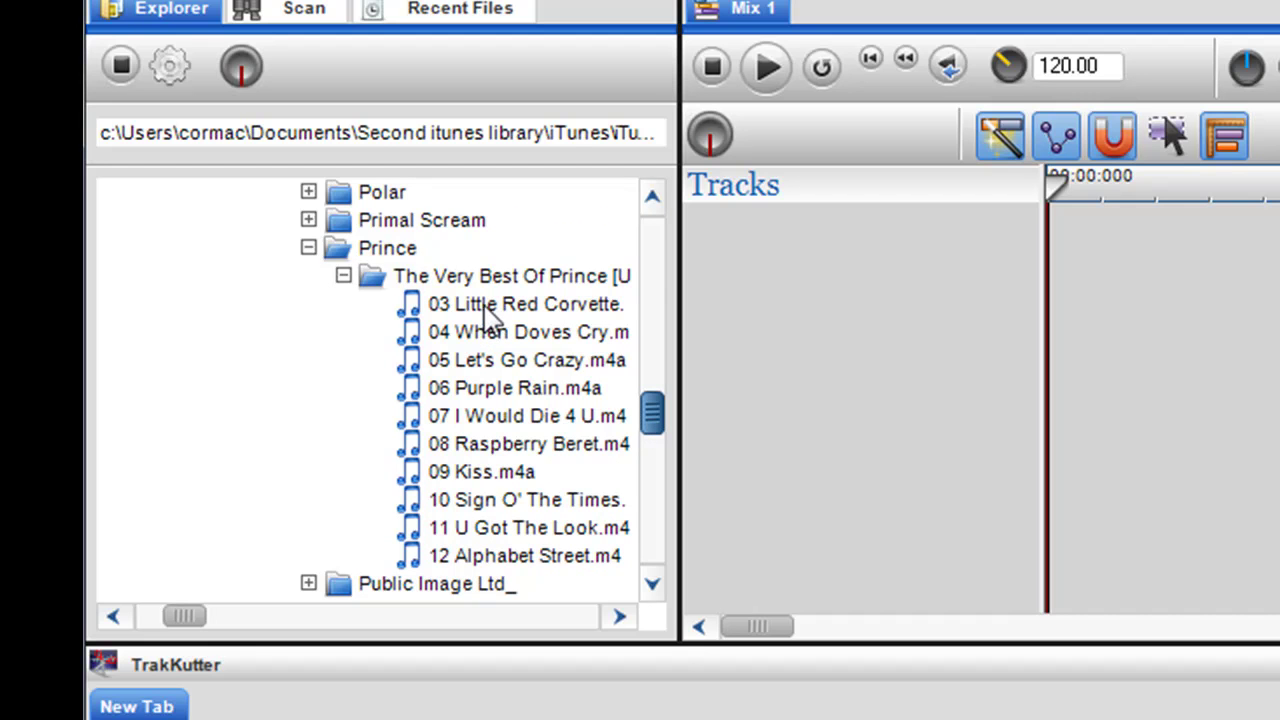
{"action": "left_click", "coordinate": [500, 310]}
Drop 03 Little Red Corvette.m4a onto the timeline at 00:00 as track 1
{"action": "left_click_drag", "start_coordinate": [1125, 324], "coordinate": [1049, 242]}
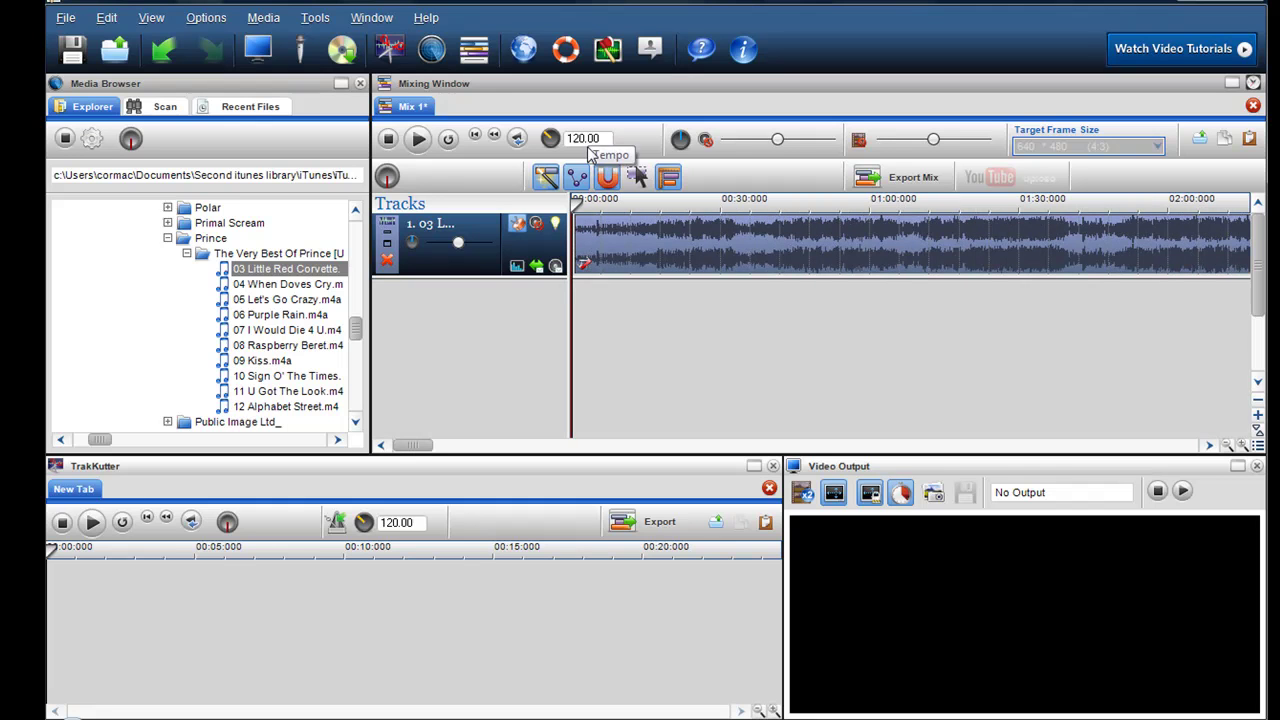
{"action": "scroll", "coordinate": [619, 357], "scroll_direction": "down", "scroll_amount": 1}
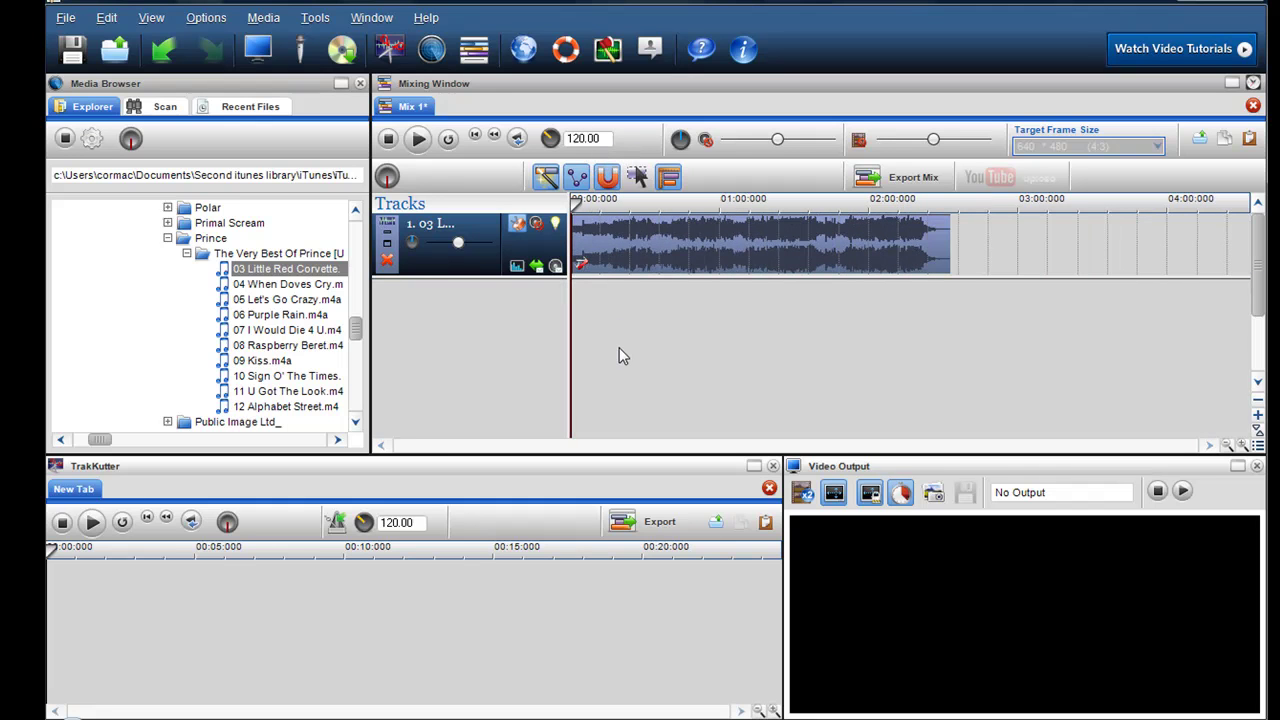
{"action": "scroll", "coordinate": [619, 357], "scroll_direction": "up", "scroll_amount": 1}
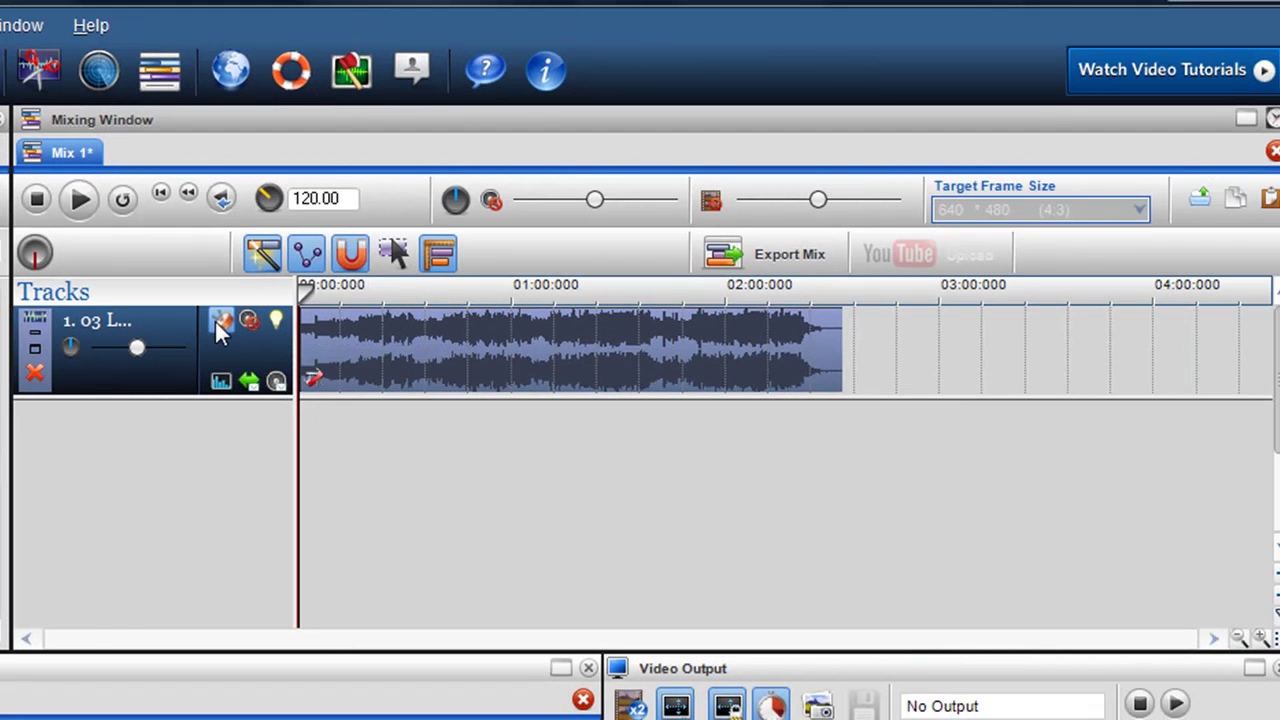
Turn on beat syncing for Little Red Corvette and preview it from near the start
{"action": "left_click", "coordinate": [220, 322]}
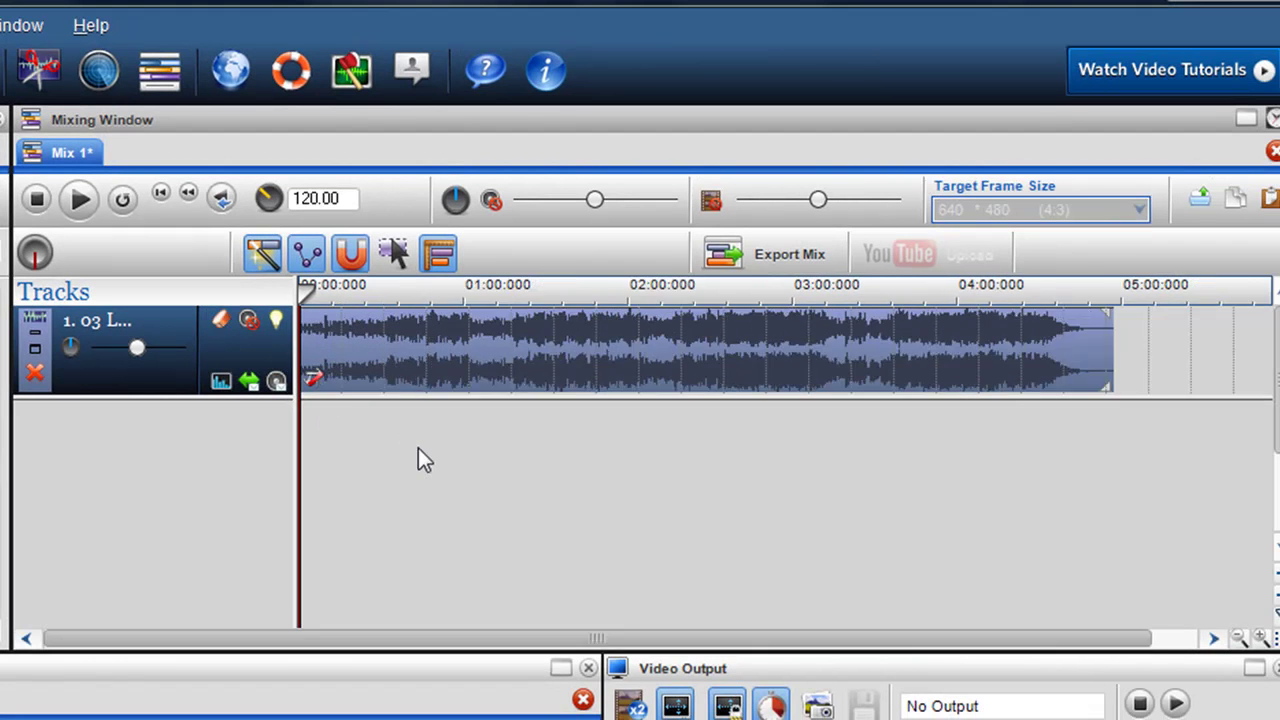
{"action": "left_click", "coordinate": [397, 365]}
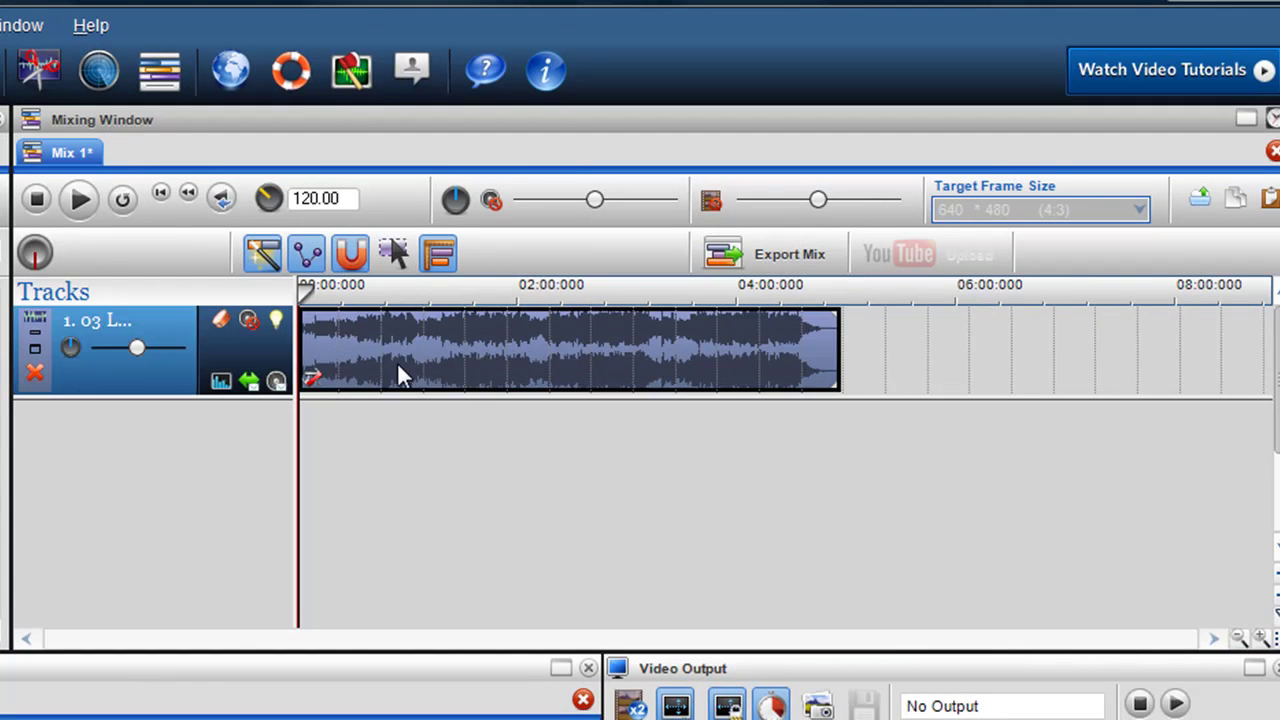
{"action": "left_click", "coordinate": [322, 413]}
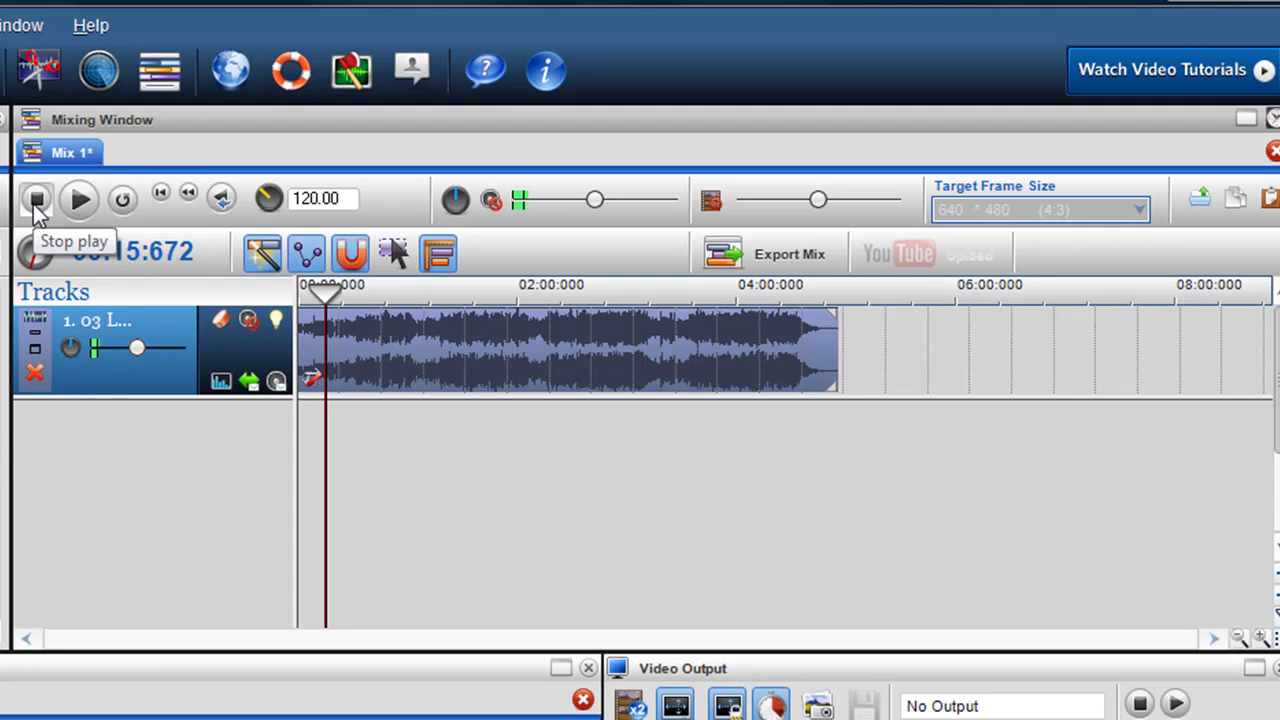
{"action": "left_click", "coordinate": [36, 203]}
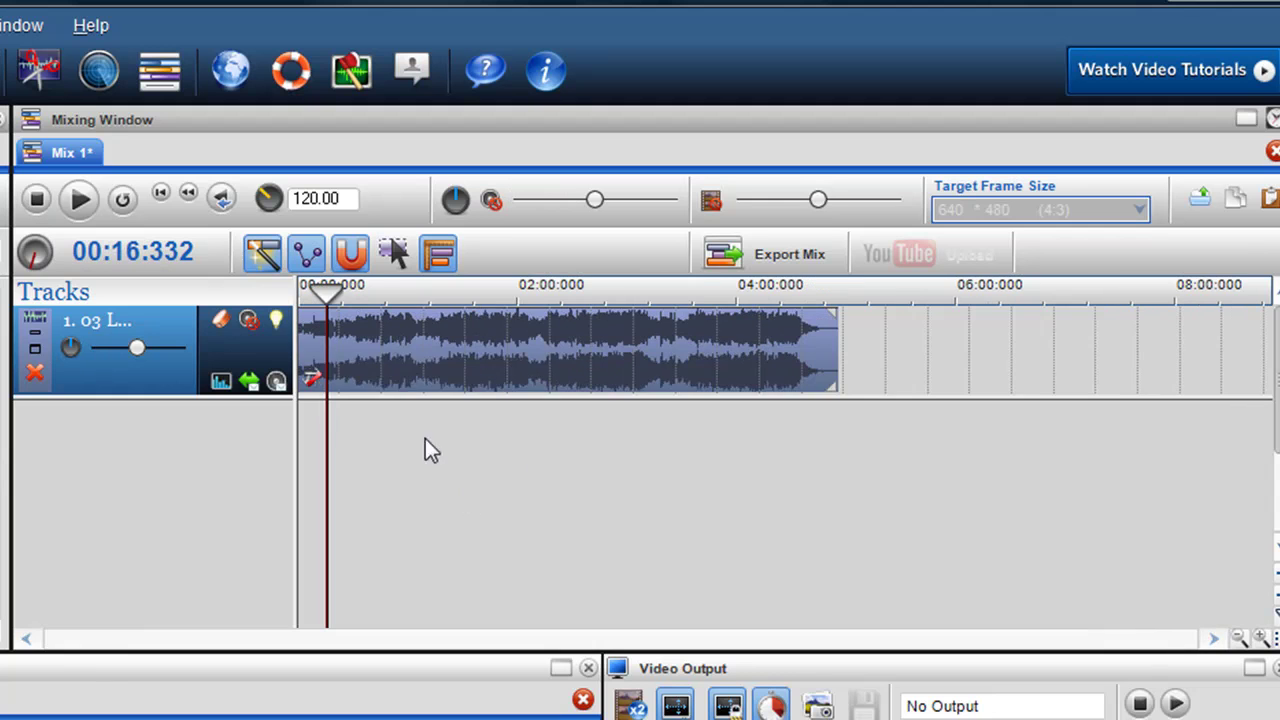
Trim both ends of the Little Red Corvette clip and move it back to 00:00:000
{"action": "left_click_drag", "start_coordinate": [345, 350], "coordinate": [245, 368]}
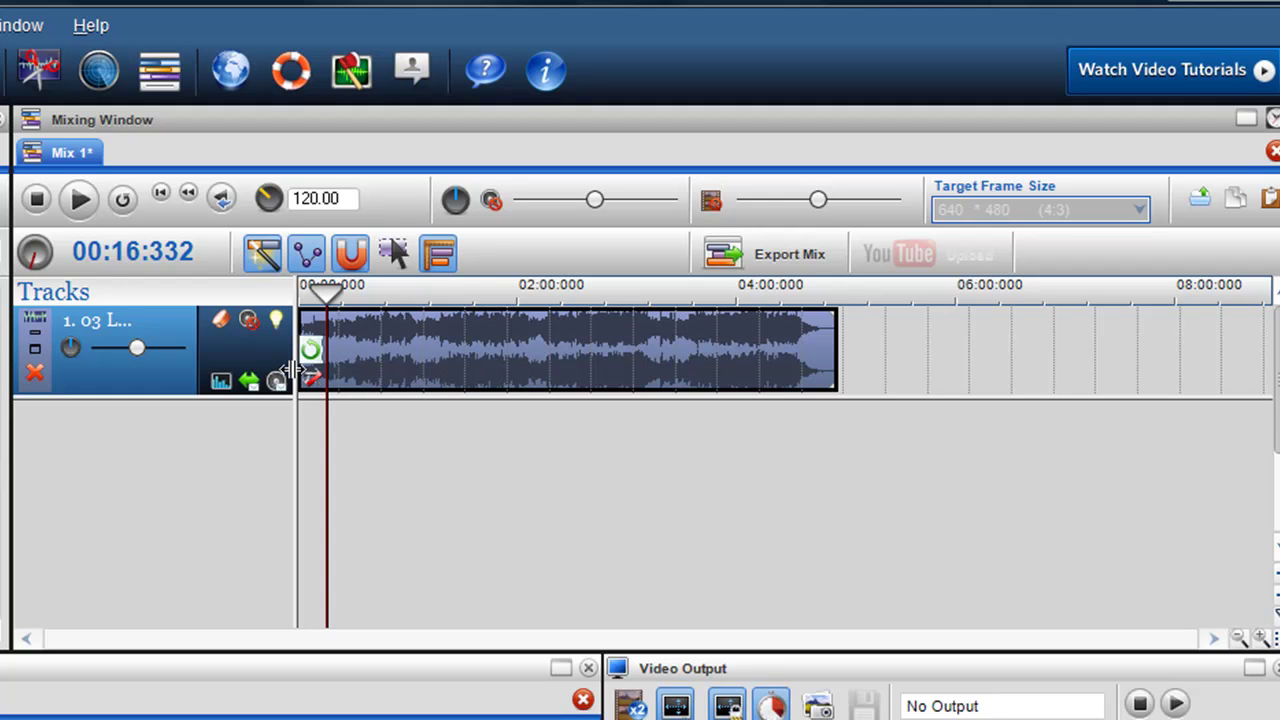
{"action": "left_click_drag", "start_coordinate": [312, 367], "coordinate": [418, 375]}
{"action": "left_click", "coordinate": [411, 439]}
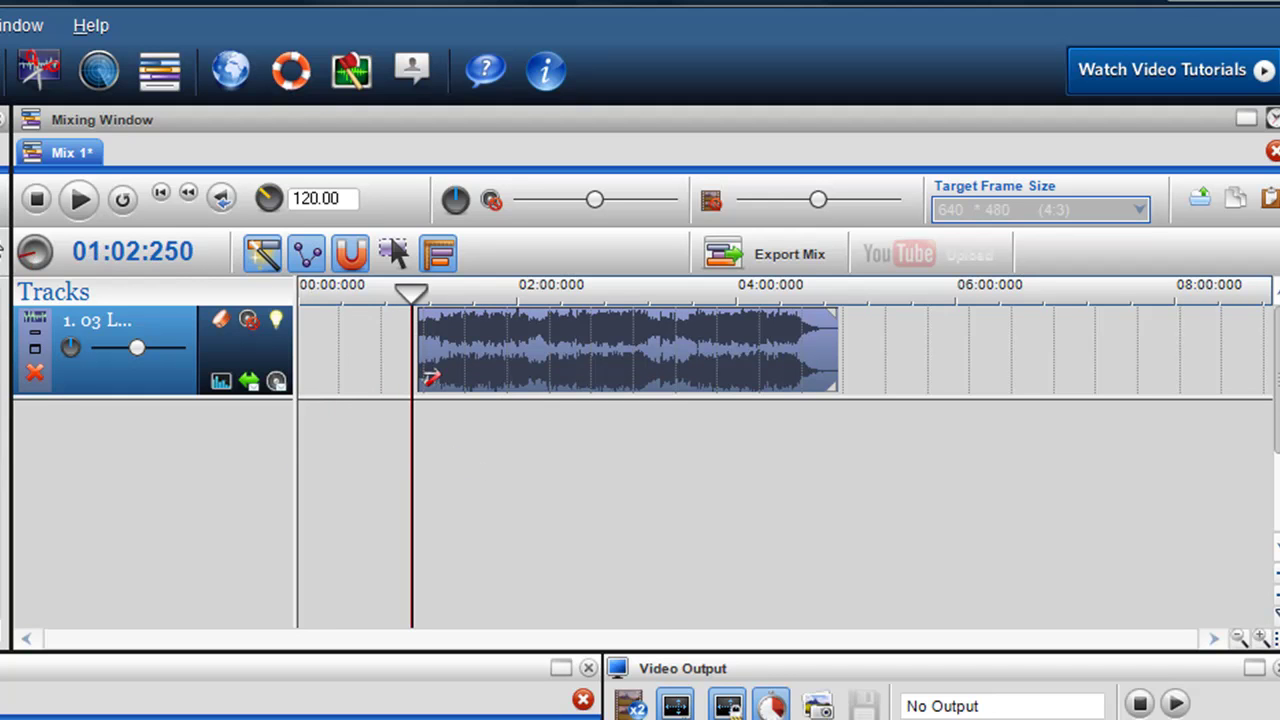
{"action": "left_click", "coordinate": [82, 202]}
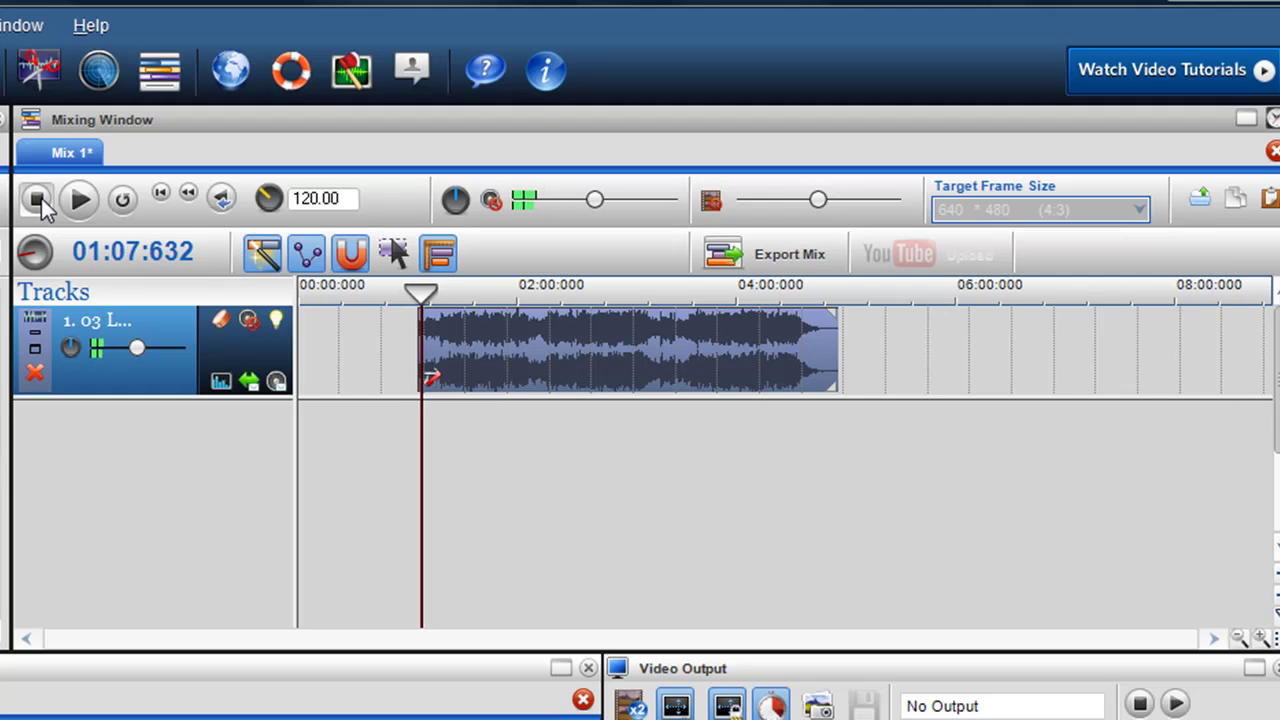
{"action": "left_click_drag", "start_coordinate": [672, 357], "coordinate": [510, 368]}
{"action": "mouse_move", "coordinate": [706, 355]}
{"action": "left_mouse_down"}
{"action": "mouse_move", "coordinate": [465, 358]}
{"action": "mouse_move", "coordinate": [706, 363]}
{"action": "left_mouse_up"}
{"action": "left_click_drag", "start_coordinate": [300, 356], "coordinate": [252, 362]}
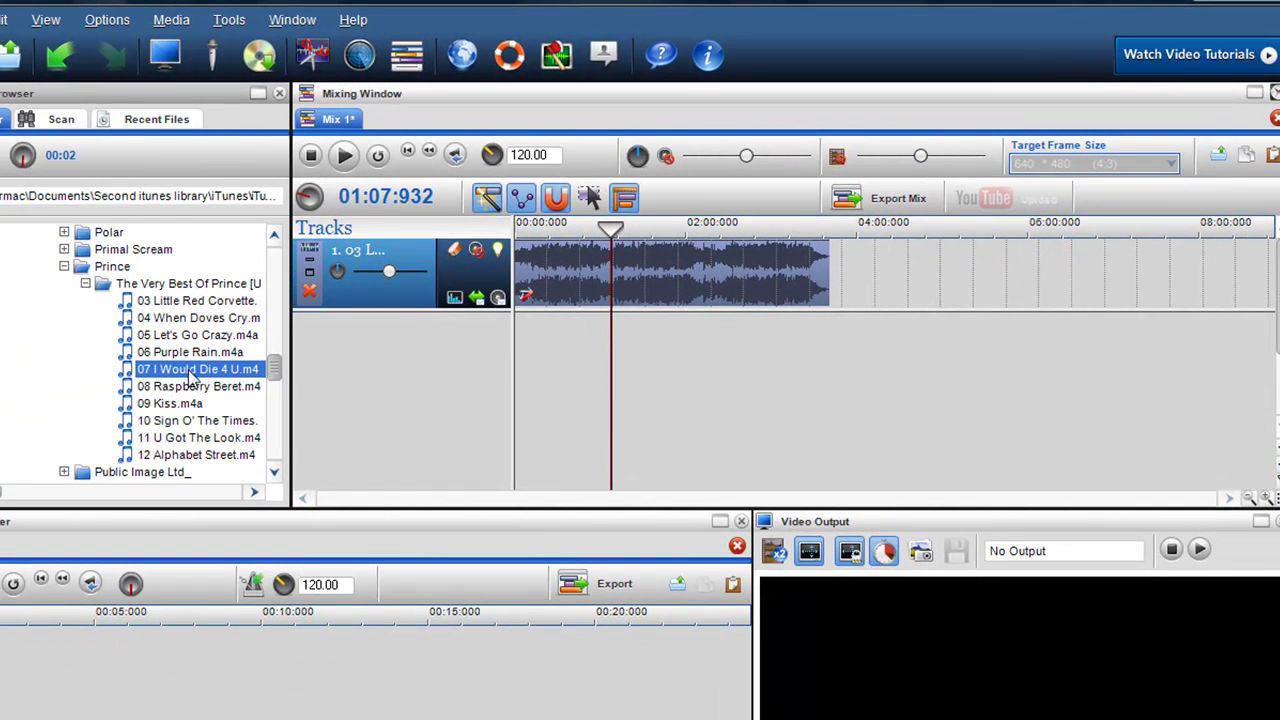
Add 07 I Would Die 4 U.m4a as track 2, starting around 02:05
{"action": "left_click_drag", "start_coordinate": [700, 323], "coordinate": [700, 323]}
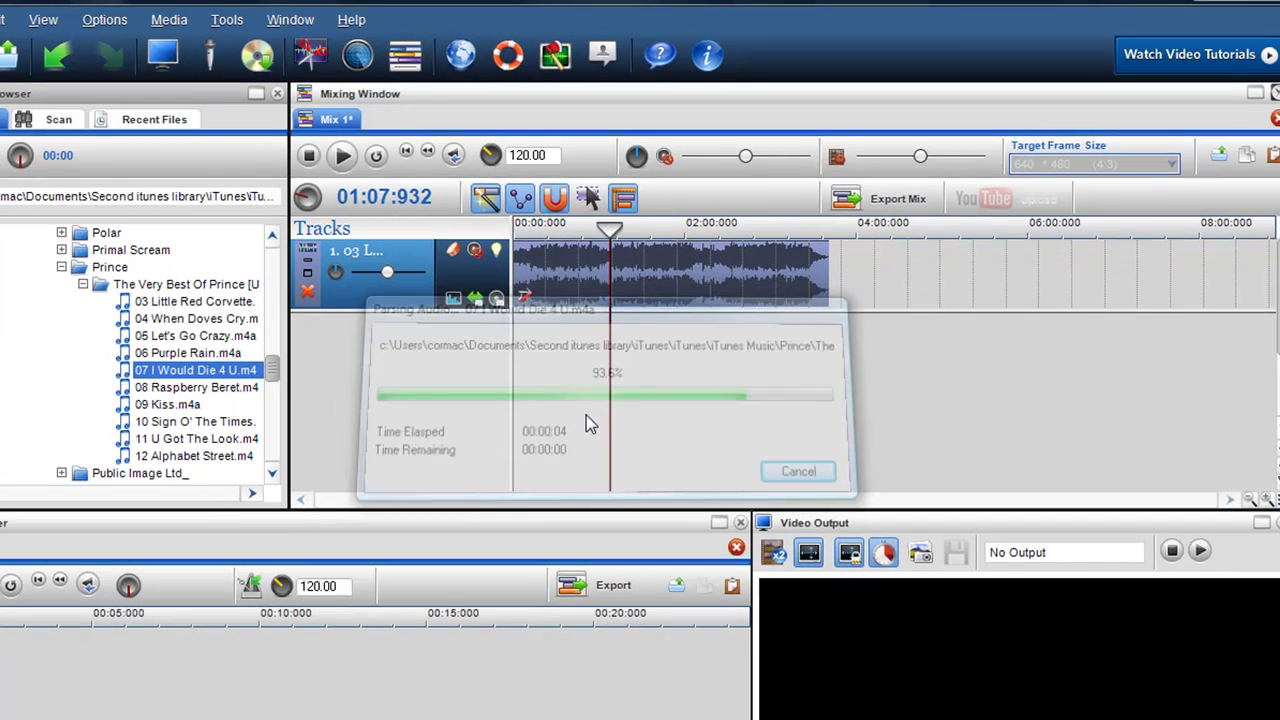
{"action": "scroll", "coordinate": [535, 528], "scroll_direction": "up", "scroll_amount": 2}
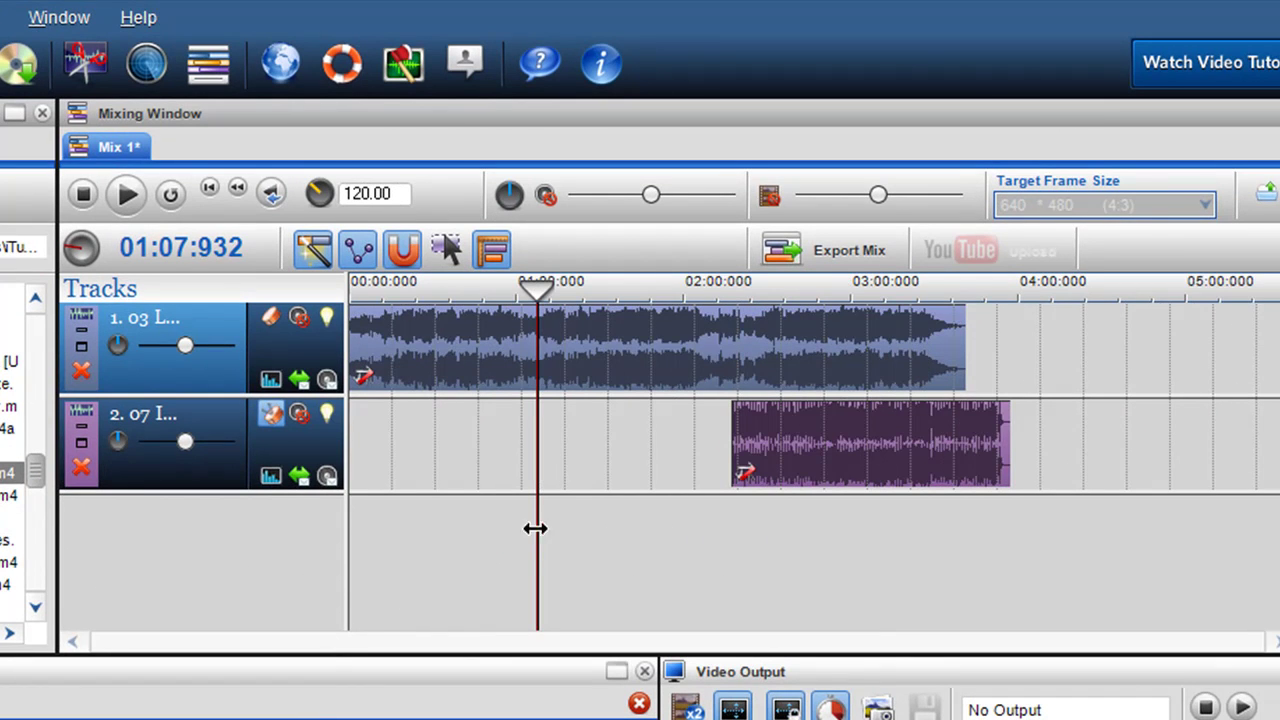
Beat-sync track 2, shorten Little Red Corvette to end near 02:24, and line I Would Die 4 U up after it
{"action": "left_click", "coordinate": [277, 424]}
{"action": "left_click", "coordinate": [800, 466]}
{"action": "left_click_drag", "start_coordinate": [799, 457], "coordinate": [896, 468]}
{"action": "left_click", "coordinate": [951, 332]}
{"action": "left_click_drag", "start_coordinate": [955, 338], "coordinate": [826, 393]}
{"action": "left_click_drag", "start_coordinate": [939, 463], "coordinate": [885, 462]}
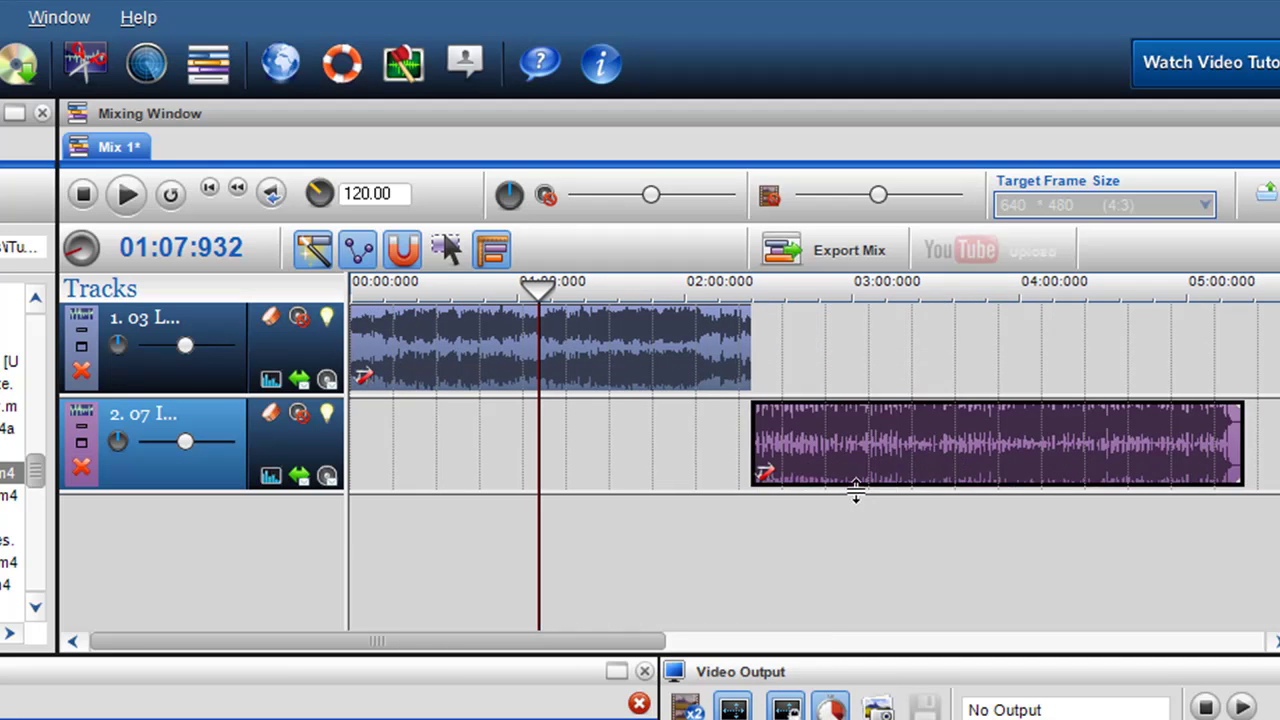
Extend the second clip's start back to 01:37 and scrub around 02:45–02:55 for a cut point
{"action": "left_click", "coordinate": [727, 462]}
{"action": "mouse_move", "coordinate": [758, 448]}
{"action": "left_mouse_down"}
{"action": "mouse_move", "coordinate": [630, 446]}
{"action": "mouse_move", "coordinate": [860, 443]}
{"action": "mouse_move", "coordinate": [767, 448]}
{"action": "left_mouse_up"}
{"action": "left_click", "coordinate": [810, 497]}
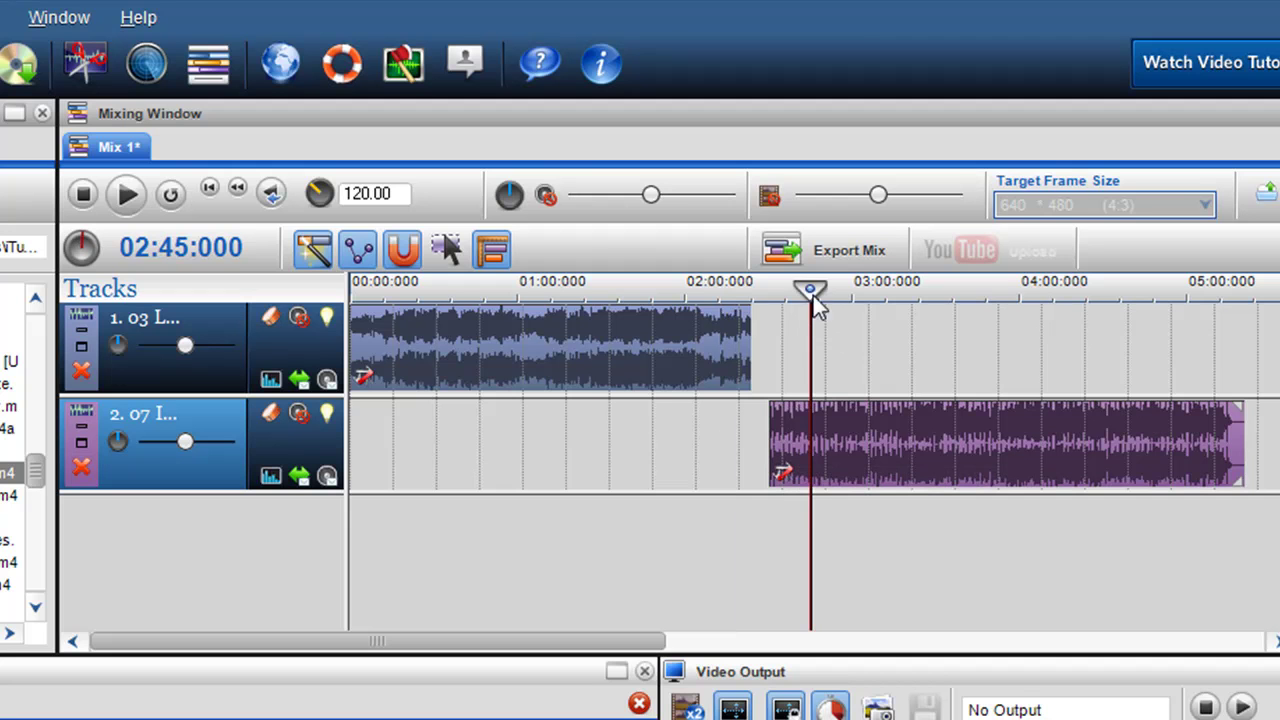
{"action": "left_click_drag", "start_coordinate": [813, 295], "coordinate": [846, 298]}
{"action": "scroll", "coordinate": [838, 395], "scroll_direction": "up", "scroll_amount": 1}
{"action": "scroll", "coordinate": [838, 395], "scroll_direction": "up", "scroll_amount": 4}
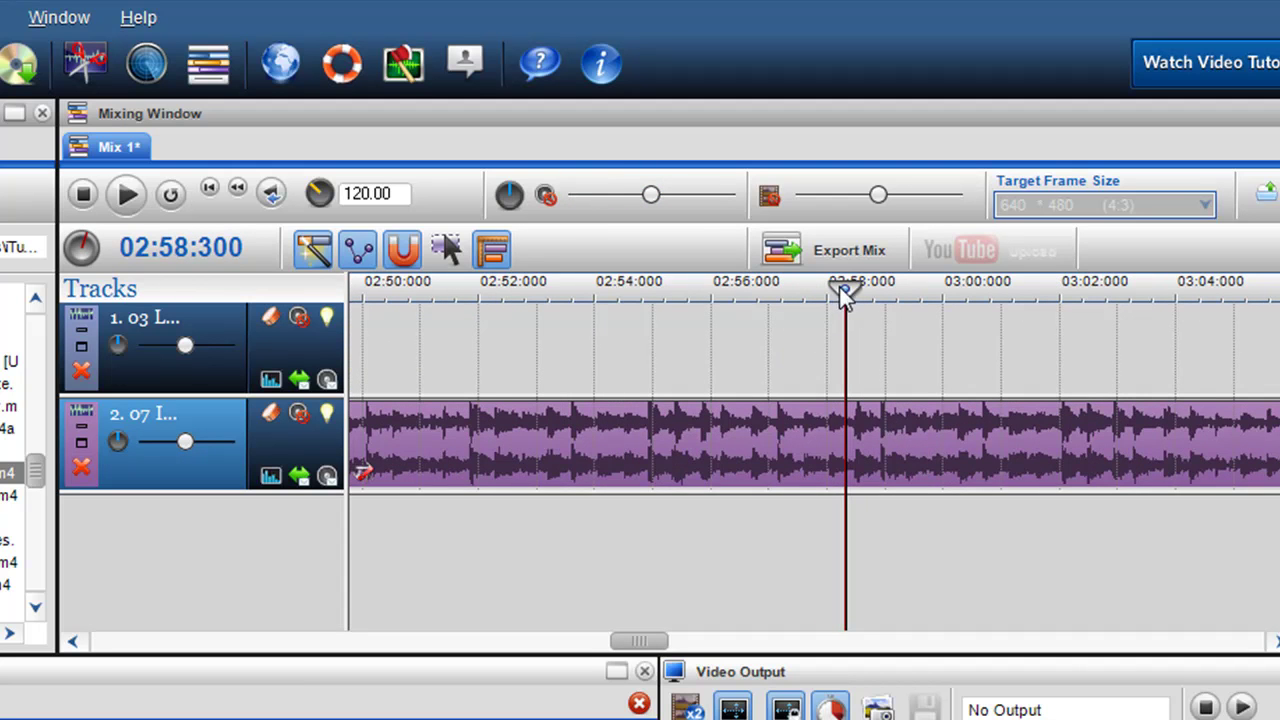
{"action": "left_click_drag", "start_coordinate": [845, 298], "coordinate": [684, 320]}
{"action": "scroll", "coordinate": [740, 369], "scroll_direction": "up", "scroll_amount": 1}
Fine-tune the cut point and trim I Would Die 4 U to start at 02:54
{"action": "left_click_drag", "start_coordinate": [850, 292], "coordinate": [746, 312]}
{"action": "scroll", "coordinate": [750, 315], "scroll_direction": "down", "scroll_amount": 4}
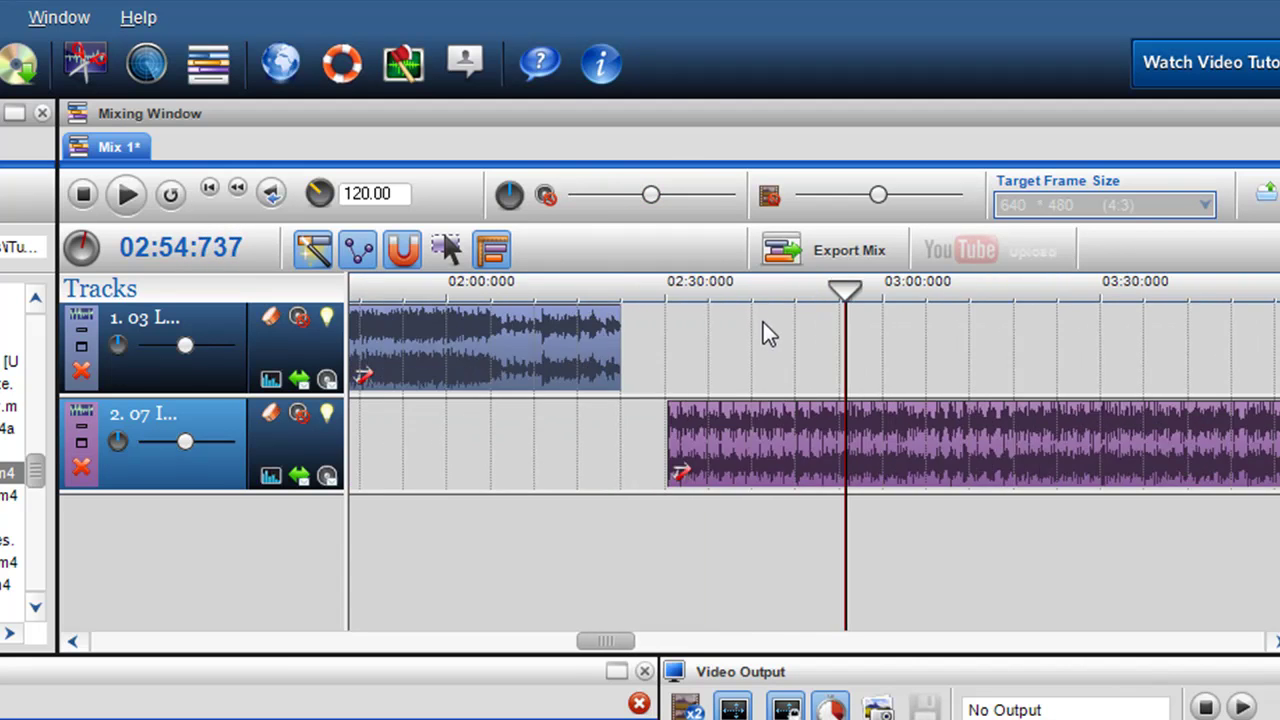
{"action": "scroll", "coordinate": [775, 335], "scroll_direction": "down", "scroll_amount": 1}
{"action": "scroll", "coordinate": [789, 340], "scroll_direction": "up", "scroll_amount": 5}
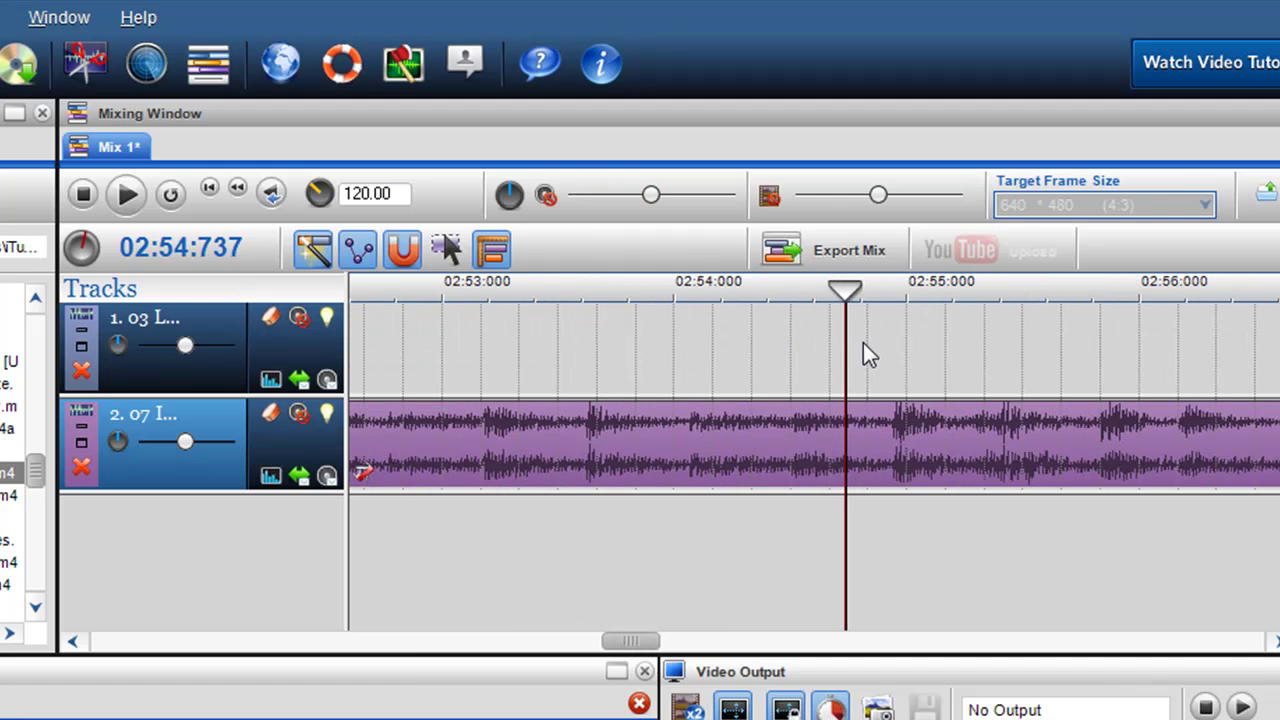
{"action": "scroll", "coordinate": [855, 338], "scroll_direction": "down", "scroll_amount": 3}
{"action": "left_click_drag", "start_coordinate": [494, 440], "coordinate": [530, 466]}
{"action": "scroll", "coordinate": [507, 545], "scroll_direction": "down", "scroll_amount": 1}
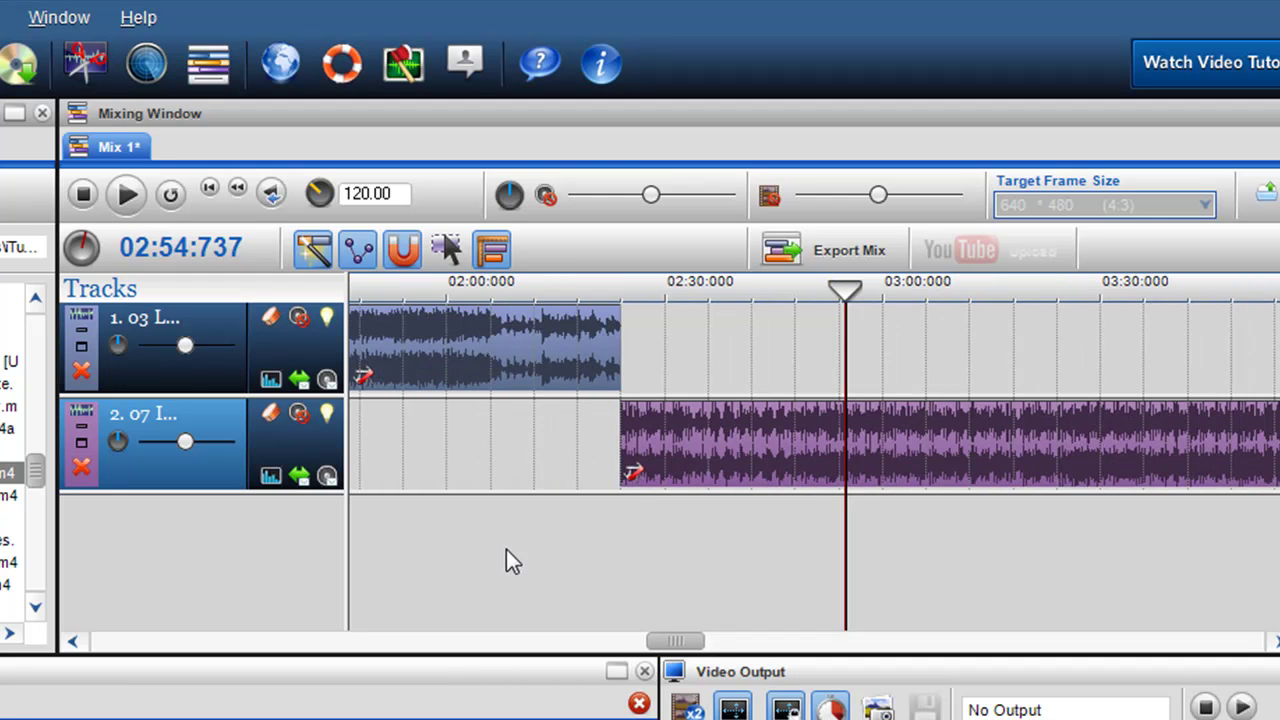
{"action": "scroll", "coordinate": [524, 552], "scroll_direction": "down", "scroll_amount": 1}
Move I Would Die 4 U onto track 1, overlapping Little Red Corvette to form a crossfade
{"action": "left_click_drag", "start_coordinate": [755, 466], "coordinate": [814, 372]}
{"action": "left_click", "coordinate": [890, 358]}
{"action": "left_click_drag", "start_coordinate": [893, 368], "coordinate": [765, 377]}
Play through the crossfade around 02:13–02:18 and select the clip after it
{"action": "left_click", "coordinate": [621, 437]}
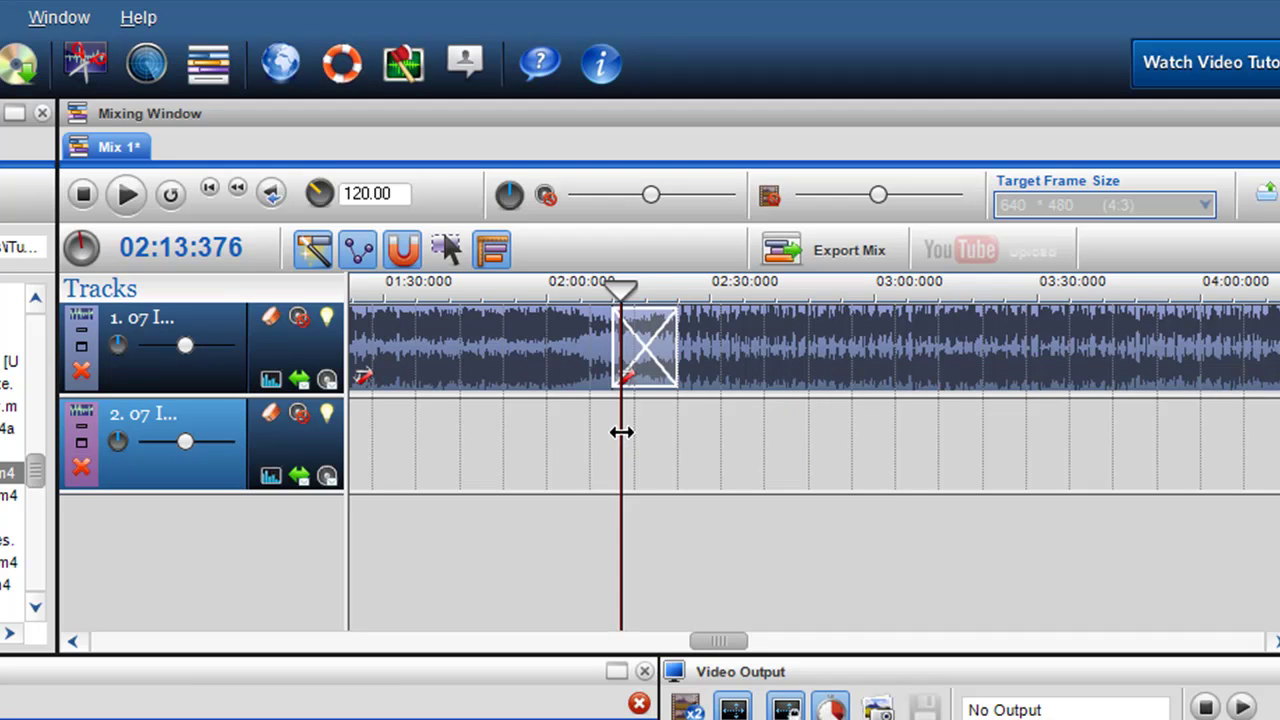
{"action": "mouse_move", "coordinate": [623, 431]}
{"action": "left_mouse_down"}
{"action": "mouse_move", "coordinate": [600, 431]}
{"action": "mouse_move", "coordinate": [644, 430]}
{"action": "left_mouse_up"}
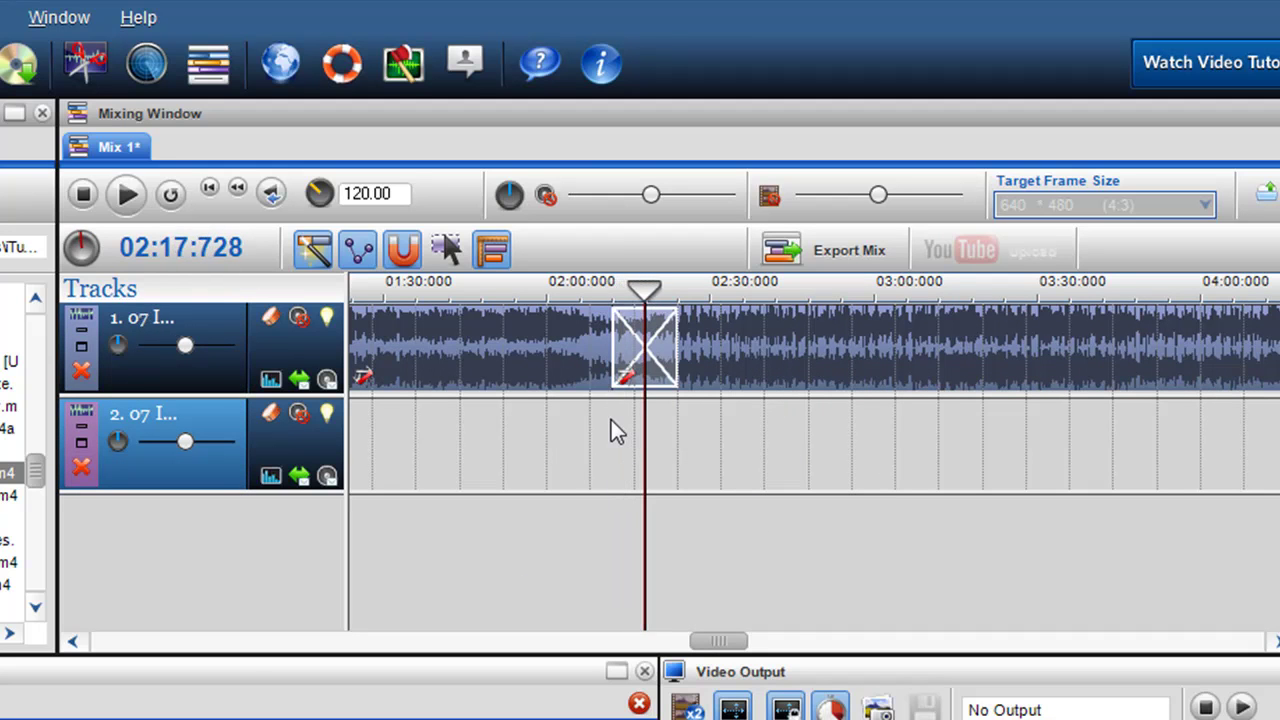
{"action": "left_click", "coordinate": [611, 424]}
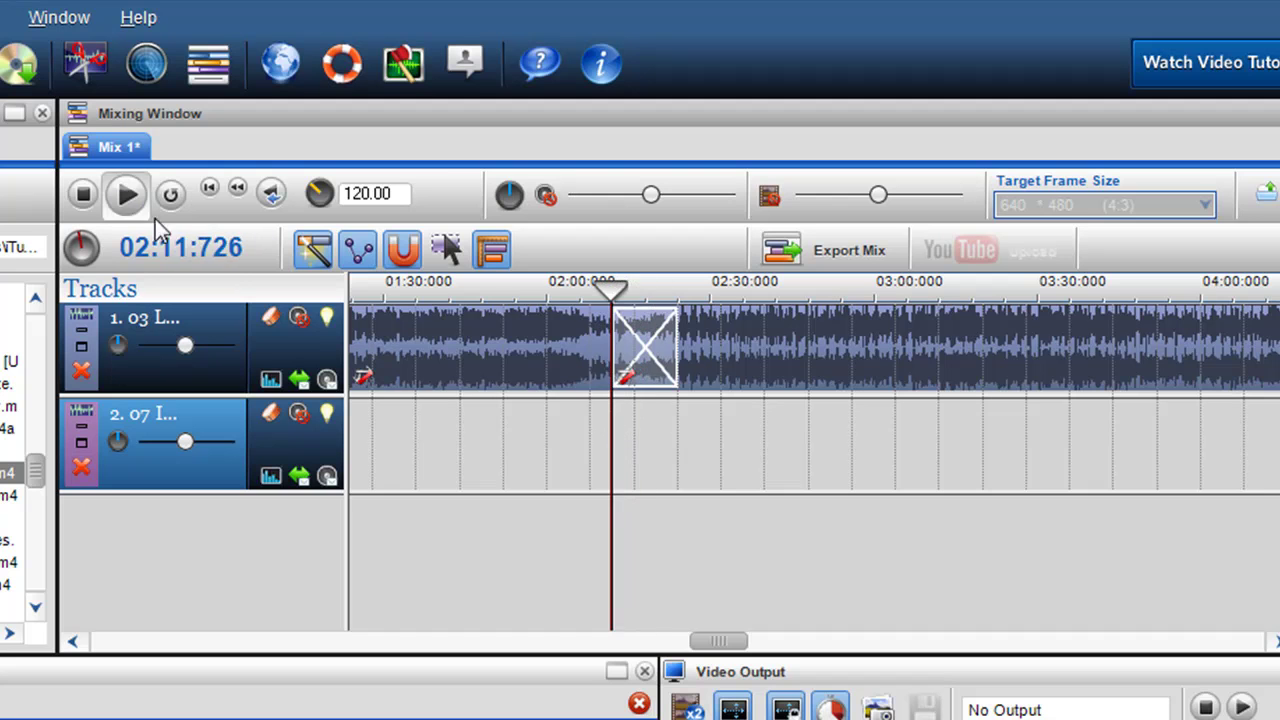
{"action": "left_click", "coordinate": [646, 421]}
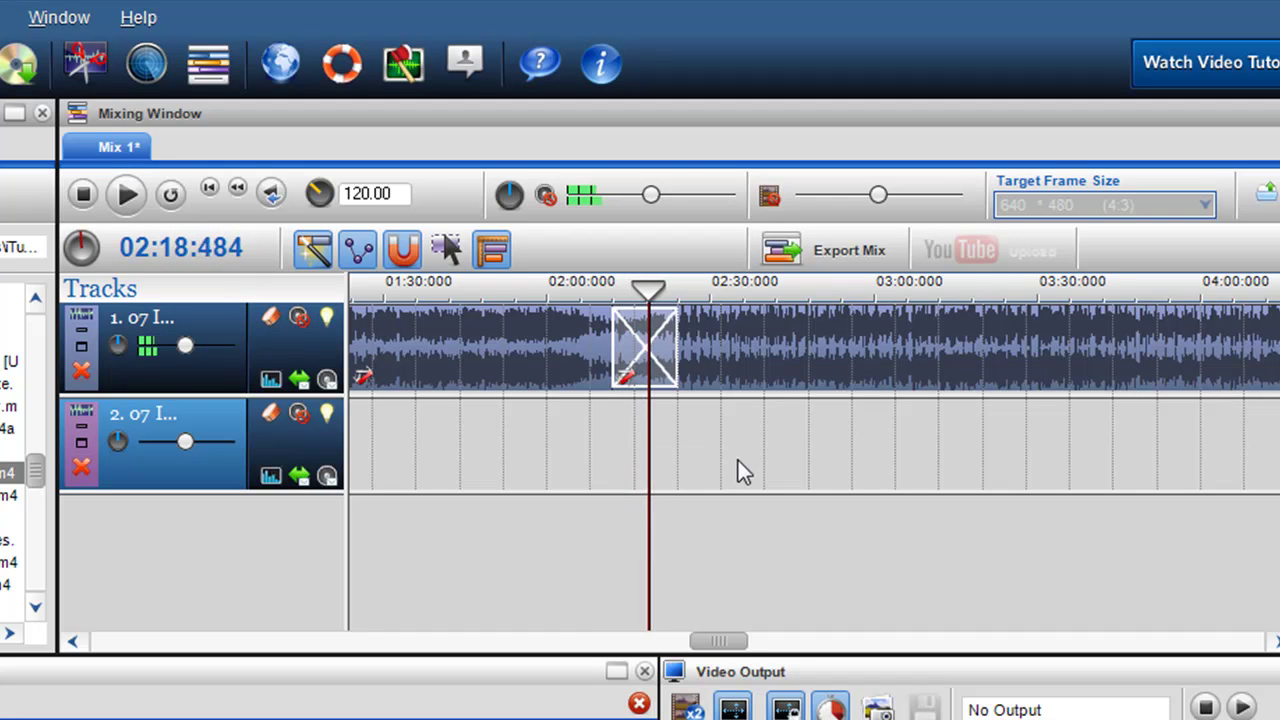
{"action": "left_click", "coordinate": [733, 361]}
{"action": "left_click", "coordinate": [733, 361]}
{"action": "scroll", "coordinate": [630, 400], "scroll_direction": "down", "scroll_amount": 3}
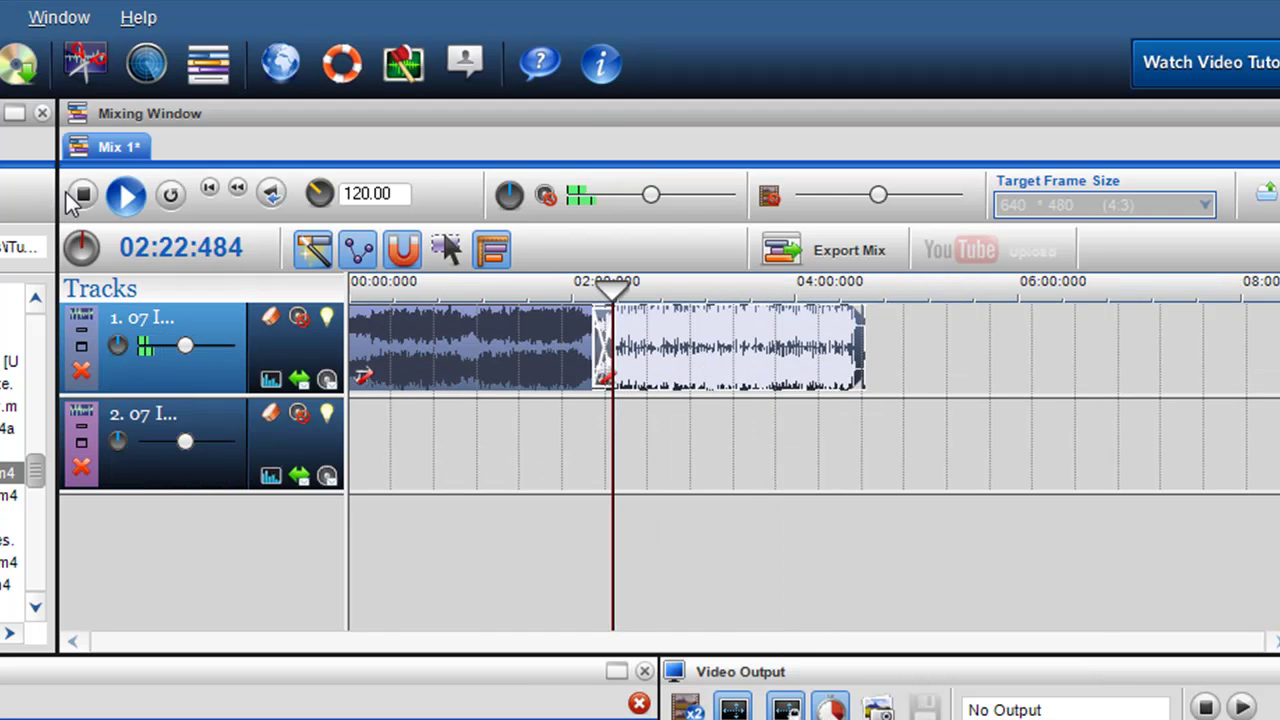
Stop playback and add 10 Sign O' The Times.m4a to track 1 around 04:46
{"action": "left_click", "coordinate": [83, 194]}
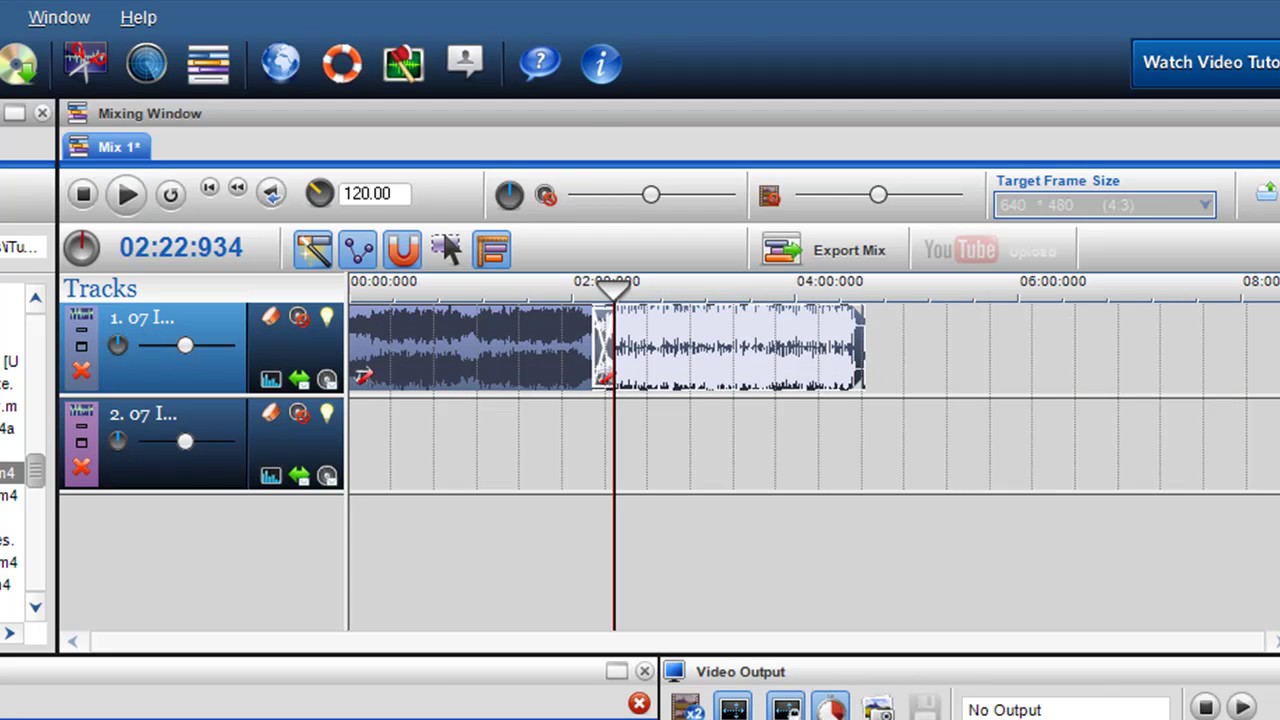
{"action": "left_click_drag", "start_coordinate": [8, 540], "coordinate": [880, 460]}
{"action": "left_click_drag", "start_coordinate": [903, 400], "coordinate": [911, 356]}
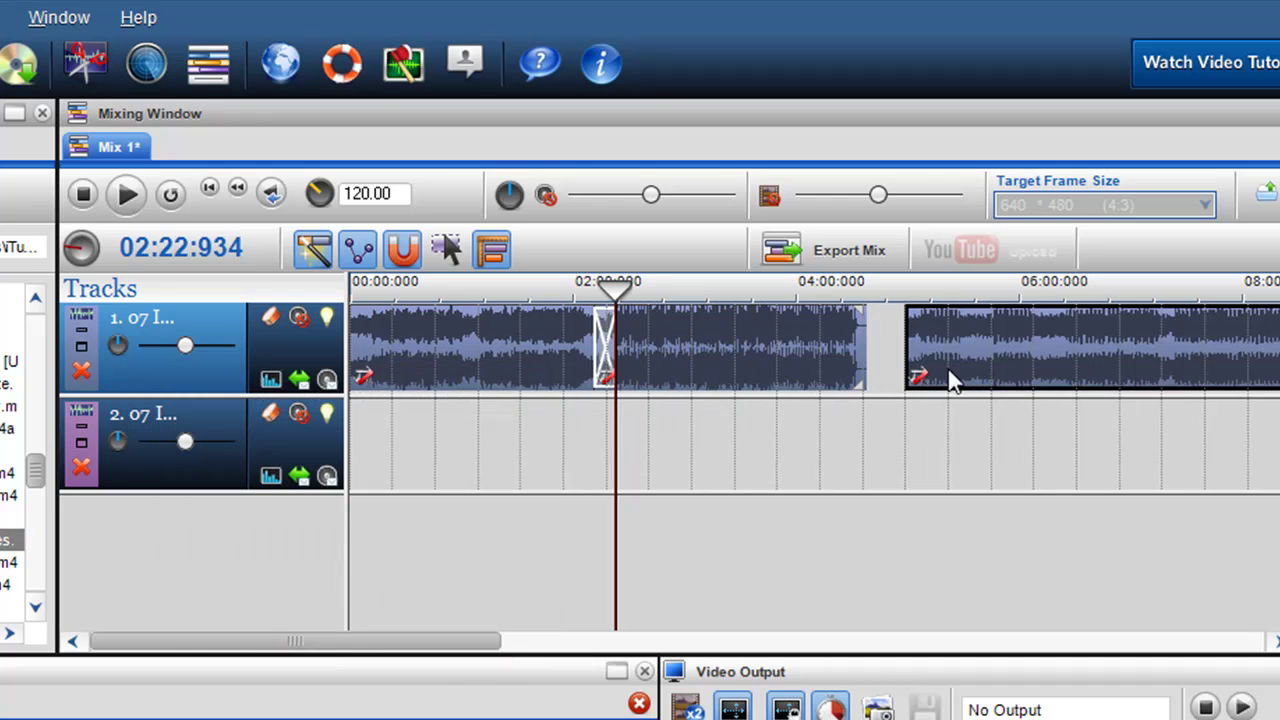
{"action": "left_click", "coordinate": [940, 368]}
Audition Sign O' The Times from around 05:03–05:06 to find its entry point
{"action": "left_click", "coordinate": [920, 428]}
{"action": "scroll", "coordinate": [937, 430], "scroll_direction": "up", "scroll_amount": 3}
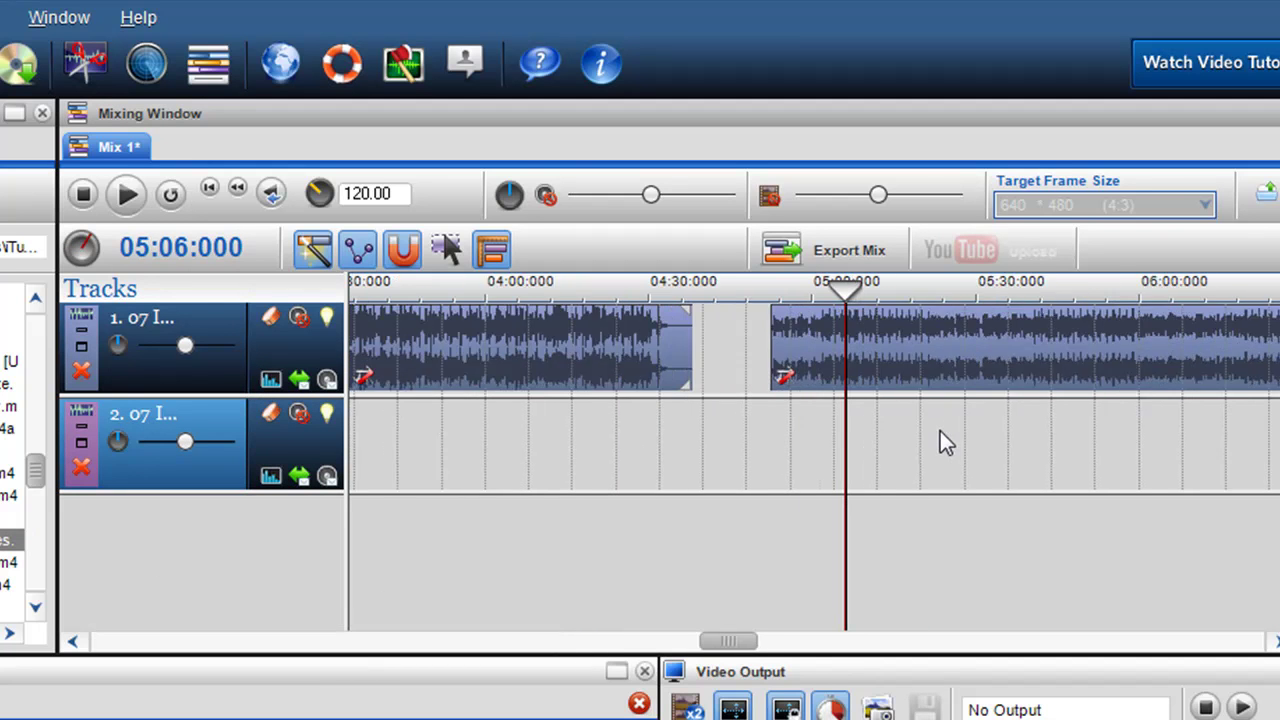
{"action": "scroll", "coordinate": [840, 400], "scroll_direction": "up", "scroll_amount": 2}
{"action": "left_click_drag", "start_coordinate": [845, 412], "coordinate": [806, 415]}
{"action": "left_click", "coordinate": [127, 194]}
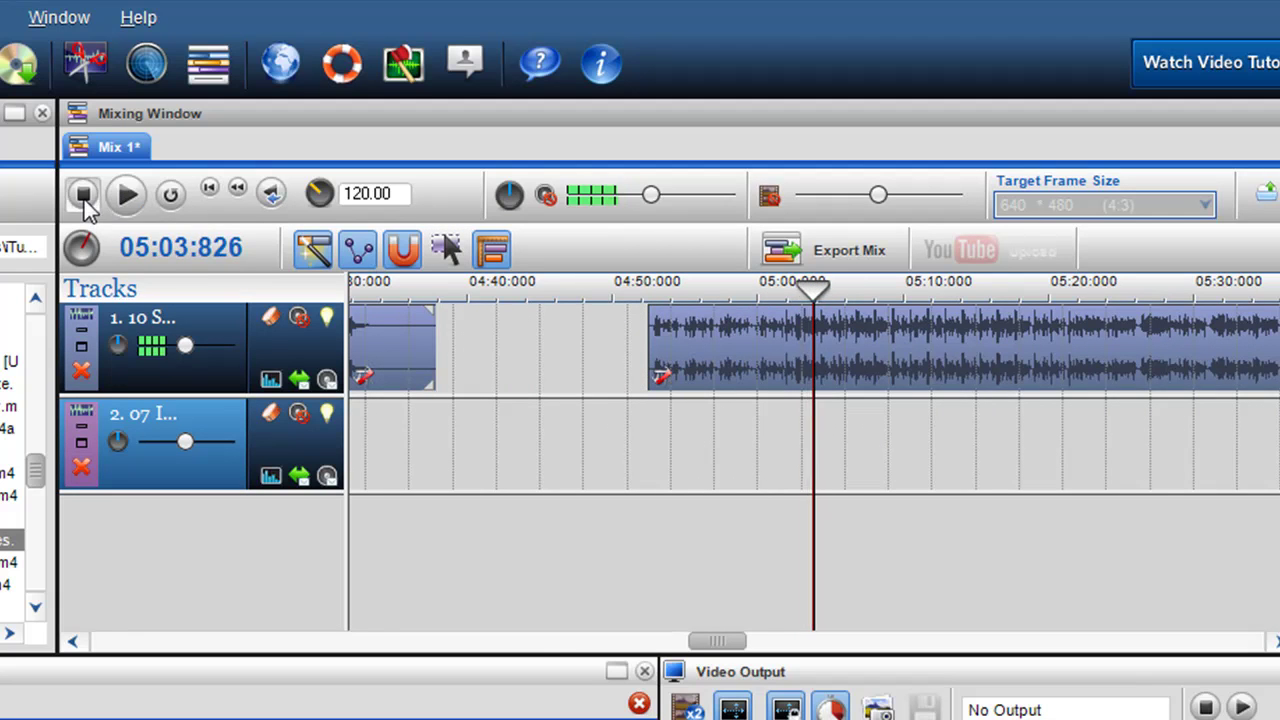
{"action": "left_click", "coordinate": [85, 196]}
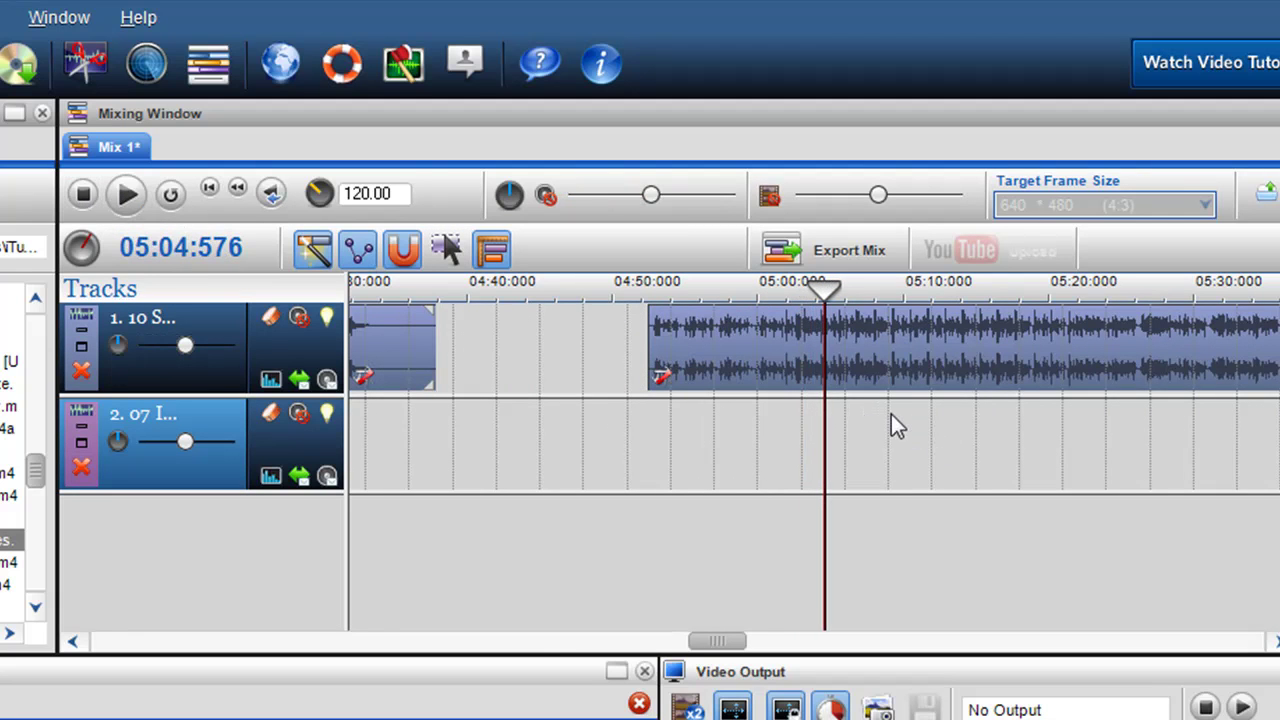
Refine the entry point near 05:09 and trim the clip's start to about 05:07
{"action": "left_click", "coordinate": [893, 418]}
{"action": "left_click", "coordinate": [125, 194]}
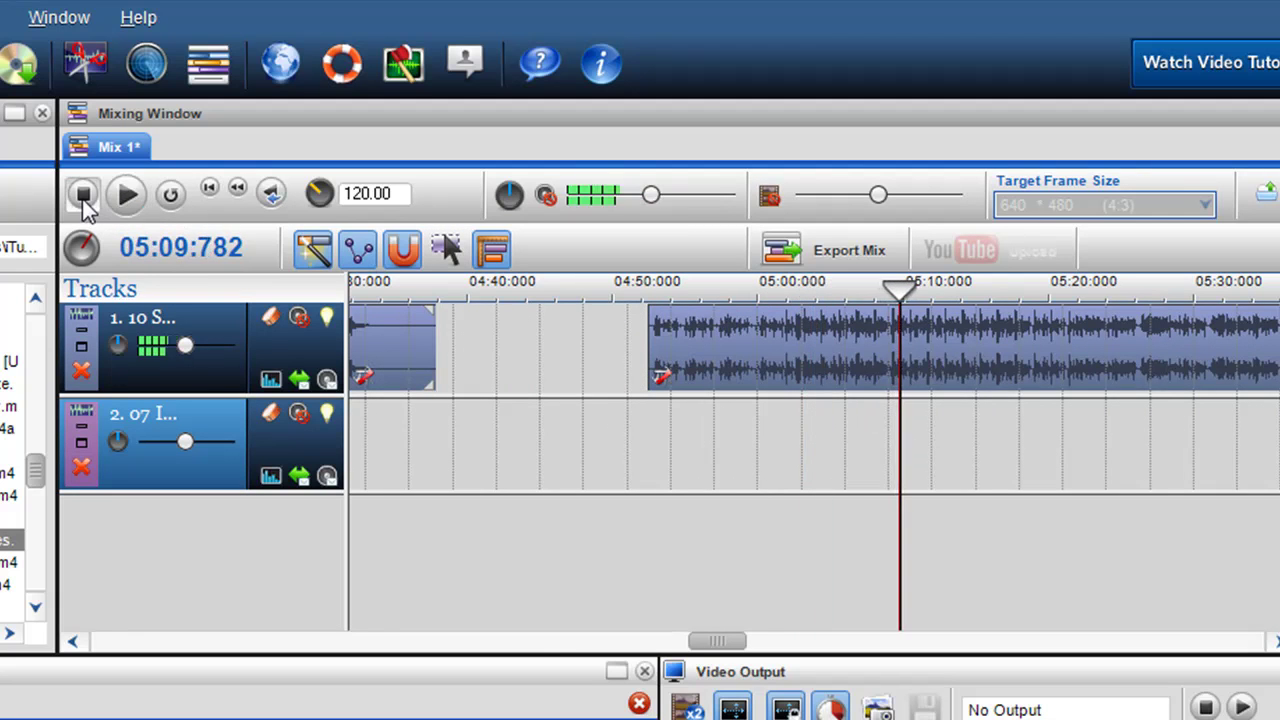
{"action": "left_click", "coordinate": [84, 196]}
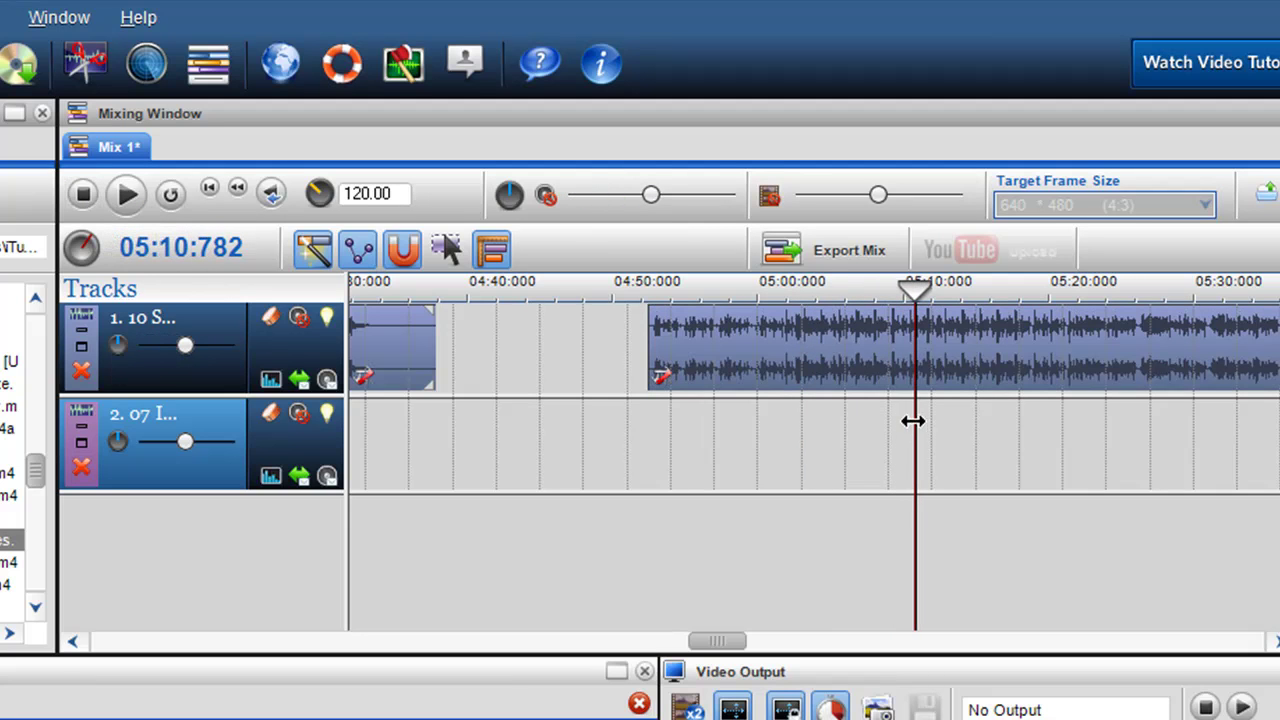
{"action": "left_click_drag", "start_coordinate": [914, 420], "coordinate": [855, 418]}
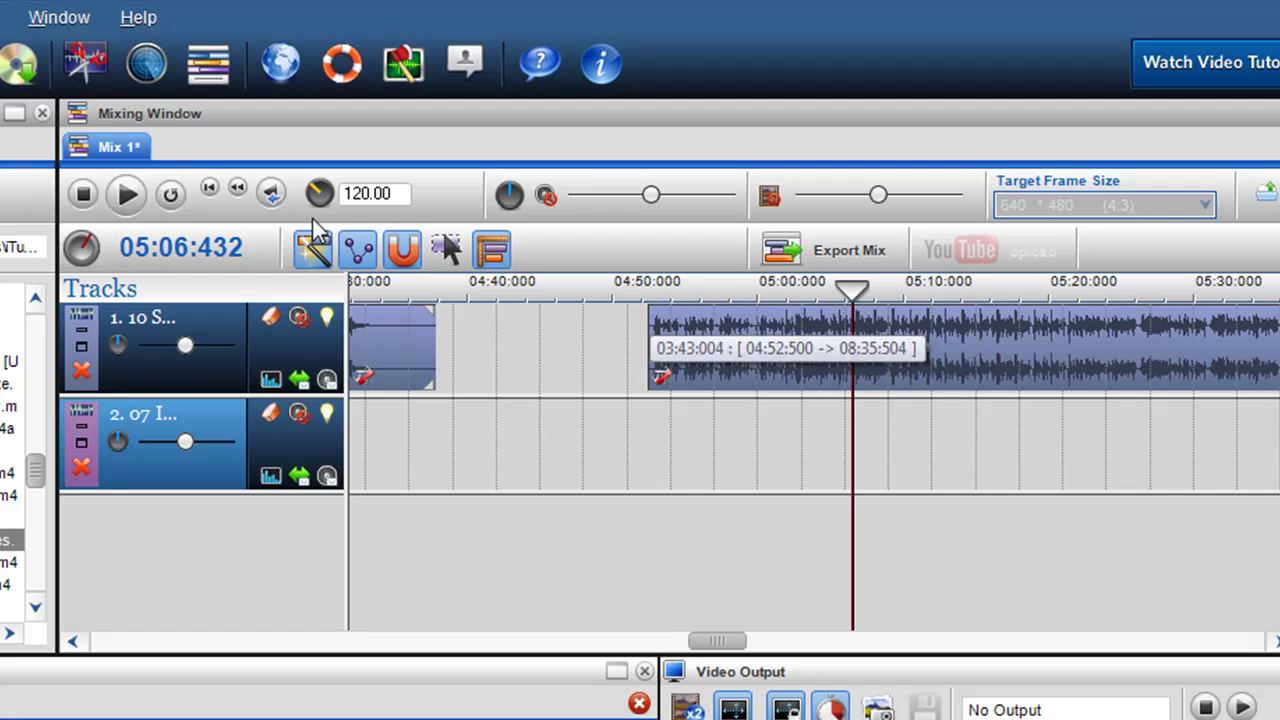
{"action": "left_click", "coordinate": [127, 196]}
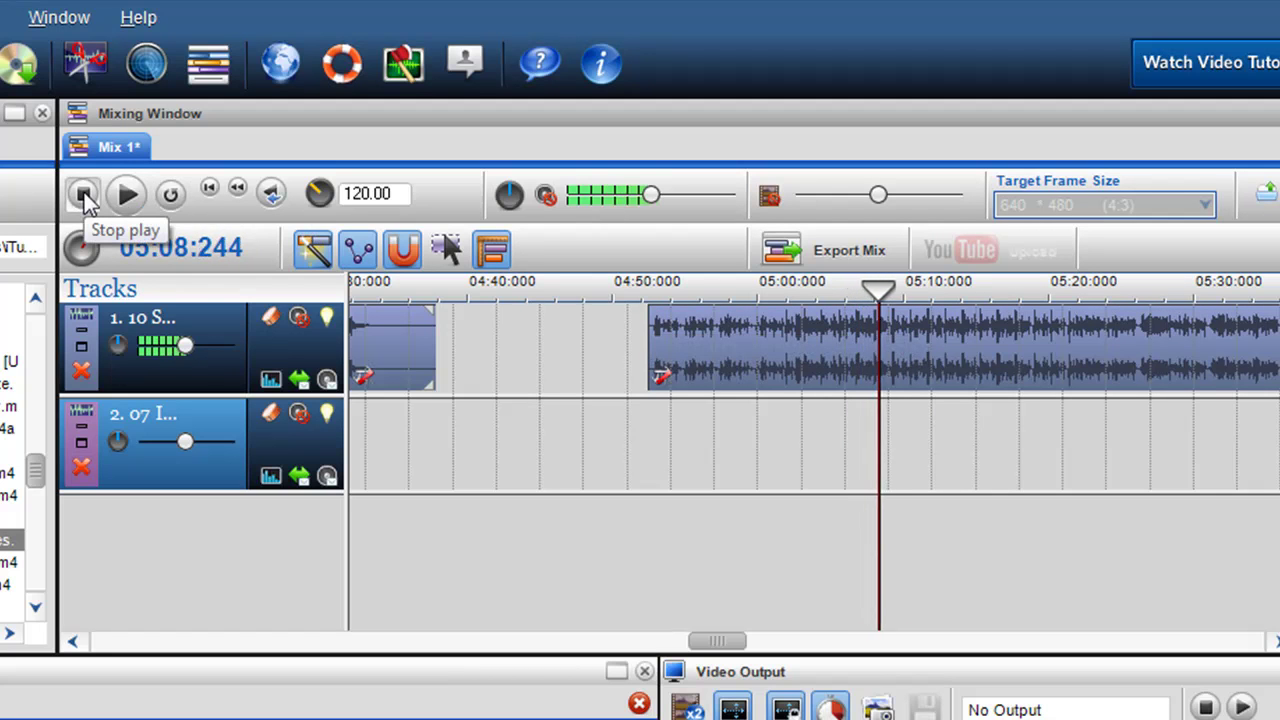
{"action": "left_click", "coordinate": [84, 194]}
{"action": "left_click", "coordinate": [655, 344]}
{"action": "left_click_drag", "start_coordinate": [655, 344], "coordinate": [693, 391]}
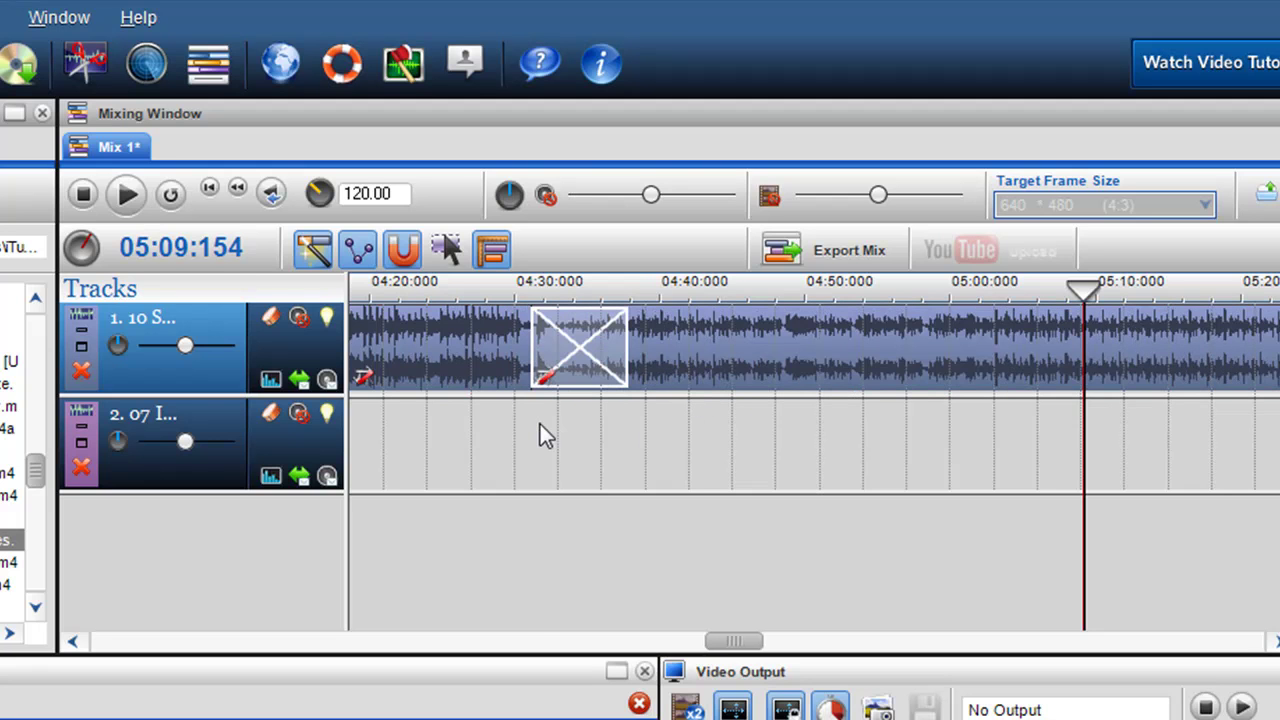
{"action": "left_click", "coordinate": [540, 426]}
{"action": "left_click", "coordinate": [127, 197]}
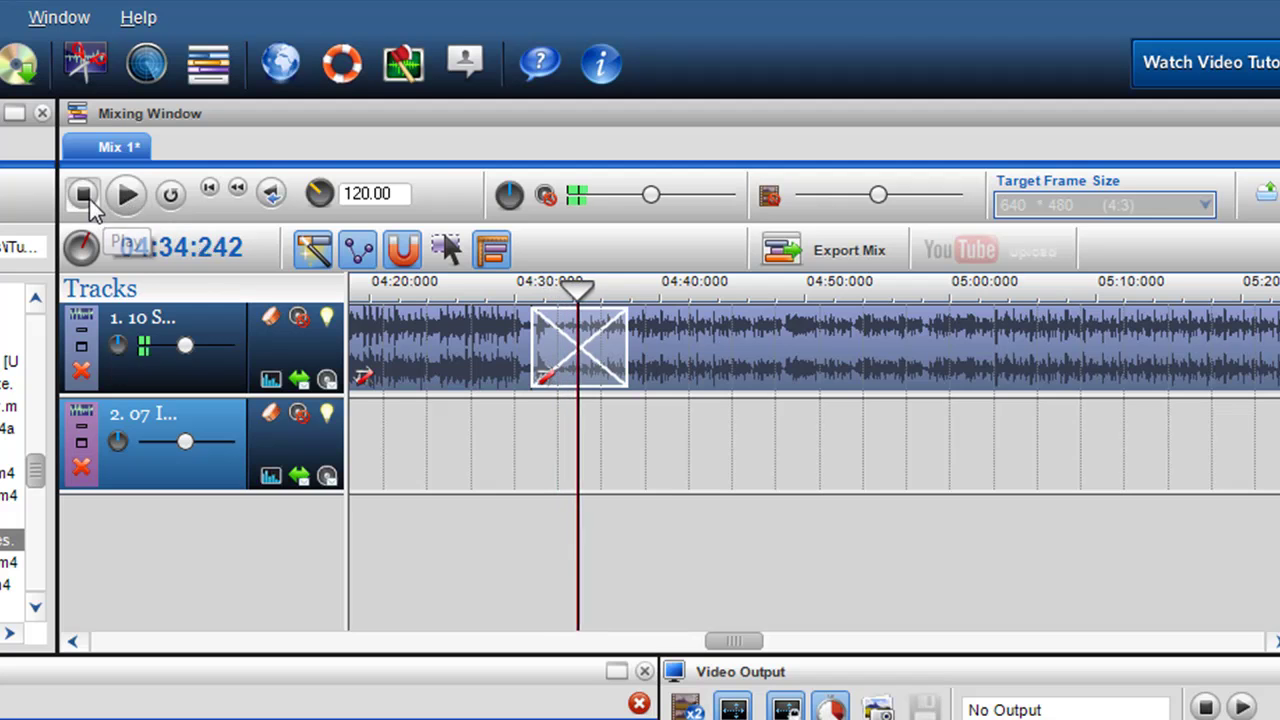
{"action": "left_click", "coordinate": [85, 196]}
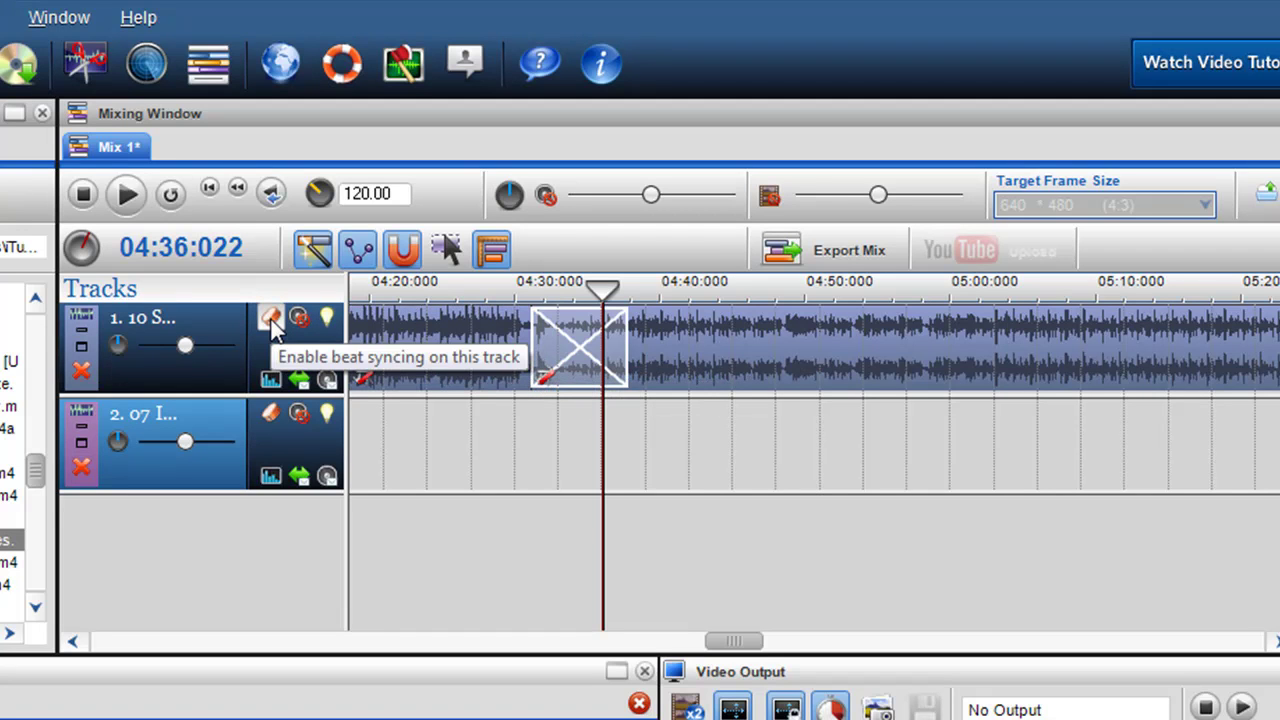
{"action": "scroll", "coordinate": [721, 430], "scroll_direction": "down", "scroll_amount": 4}
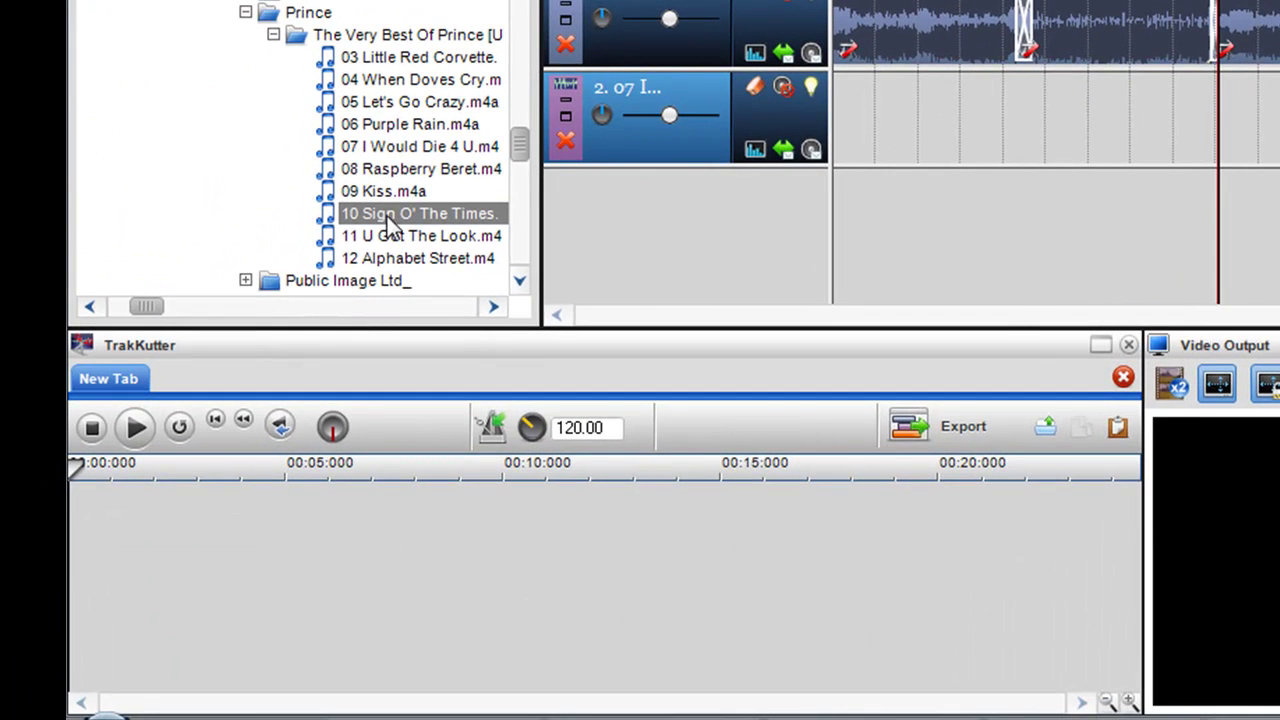
Load 10 Sign O' The Times.m4a into TrakKutter, enlarge the editor and zoom its waveform
{"action": "double_click", "coordinate": [388, 216]}
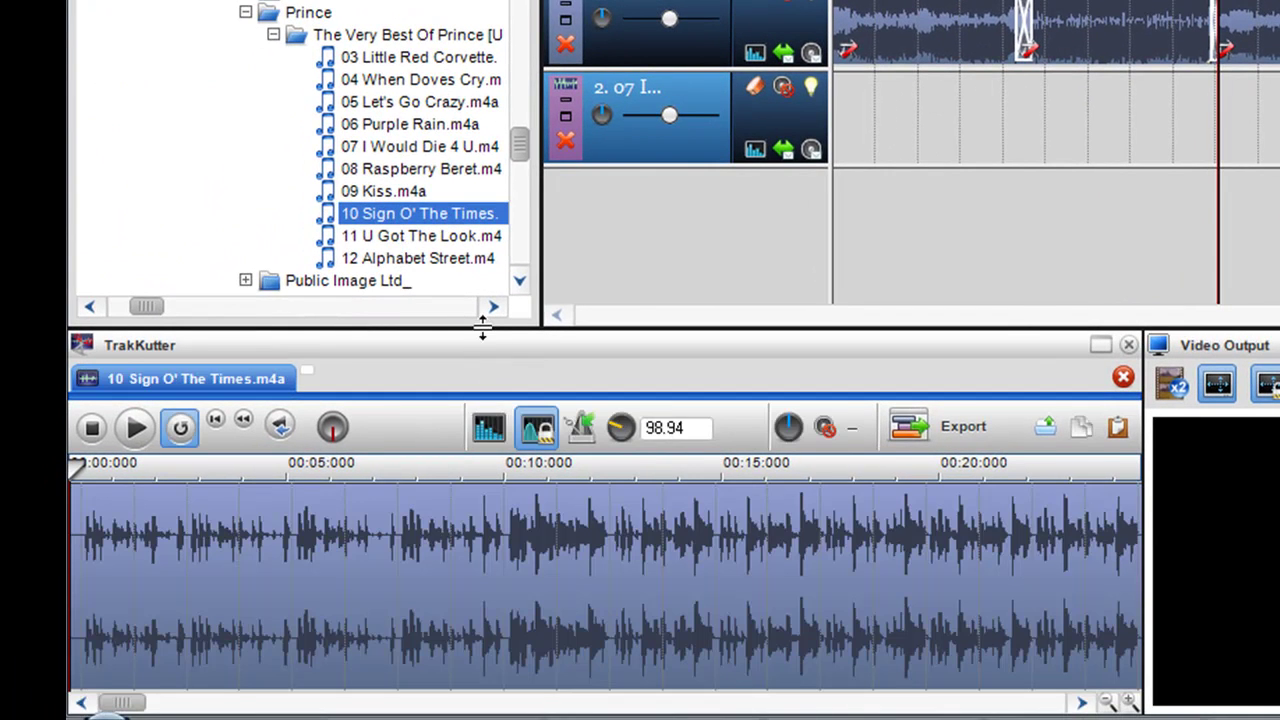
{"action": "left_click_drag", "start_coordinate": [480, 330], "coordinate": [440, 178]}
{"action": "scroll", "coordinate": [596, 365], "scroll_direction": "down", "scroll_amount": 5}
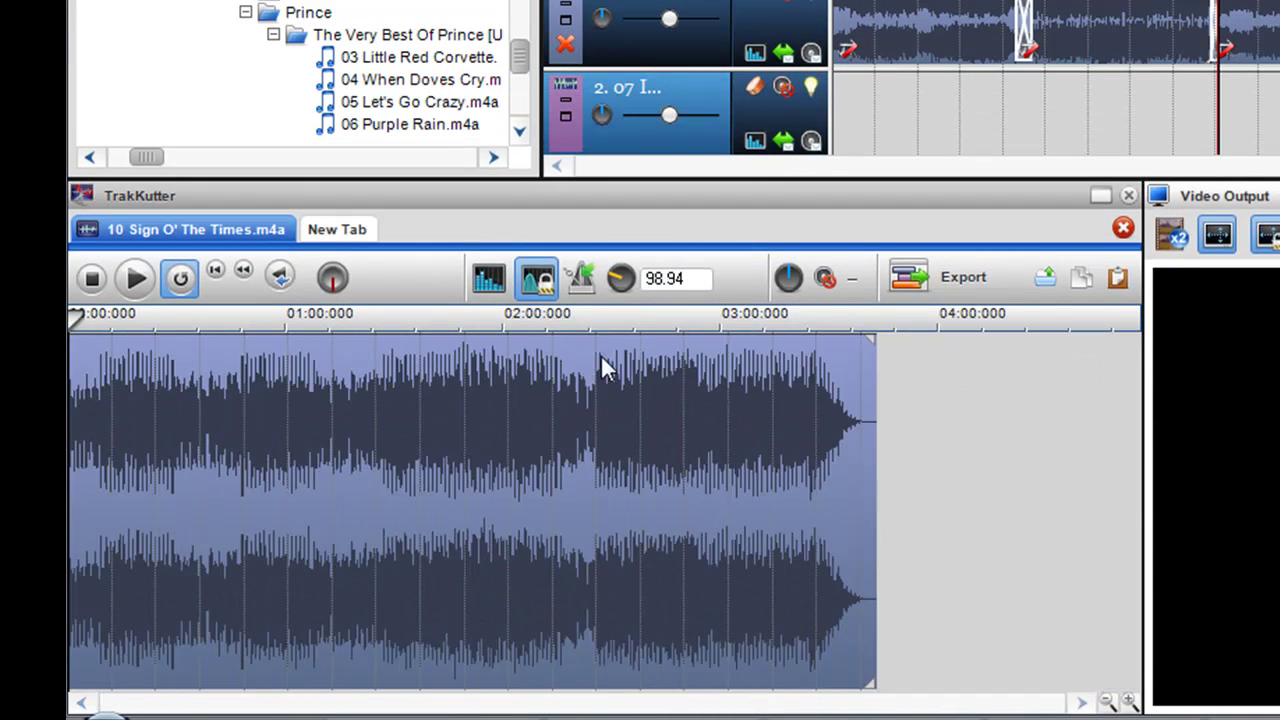
{"action": "scroll", "coordinate": [945, 380], "scroll_direction": "up", "scroll_amount": 2}
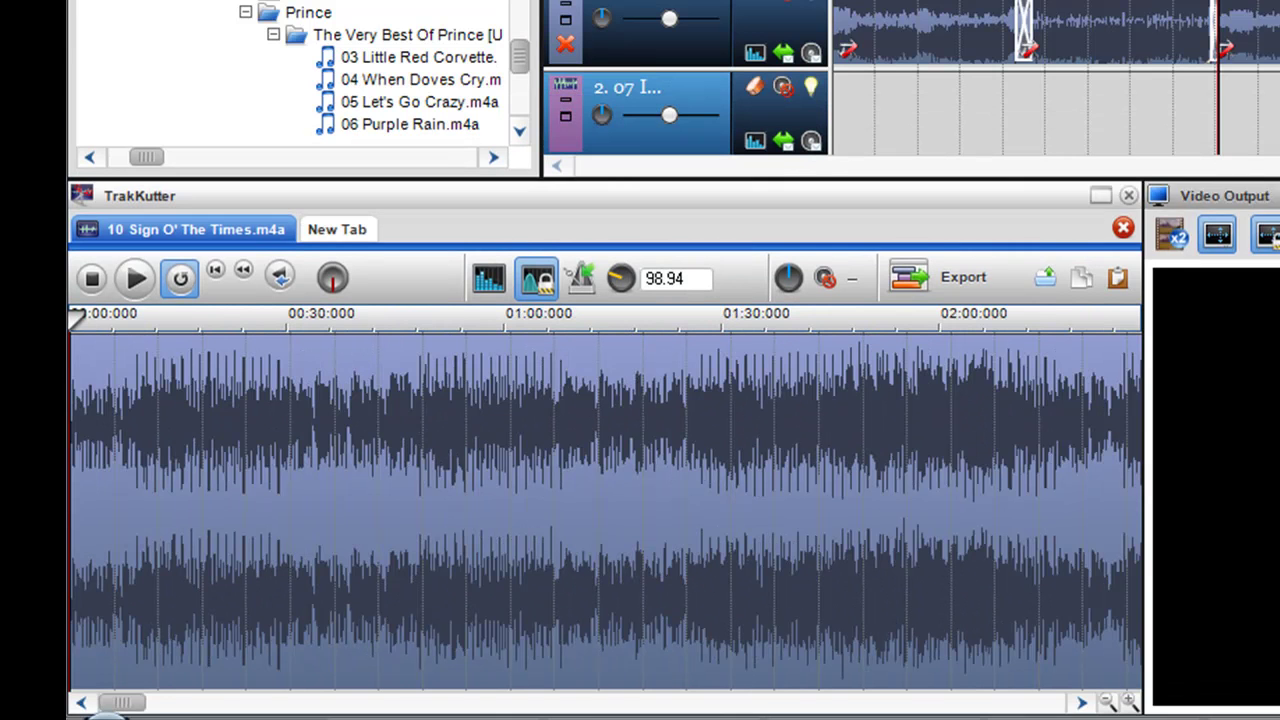
{"action": "scroll", "coordinate": [783, 467], "scroll_direction": "up", "scroll_amount": 1}
{"action": "scroll", "coordinate": [783, 467], "scroll_direction": "down", "scroll_amount": 2}
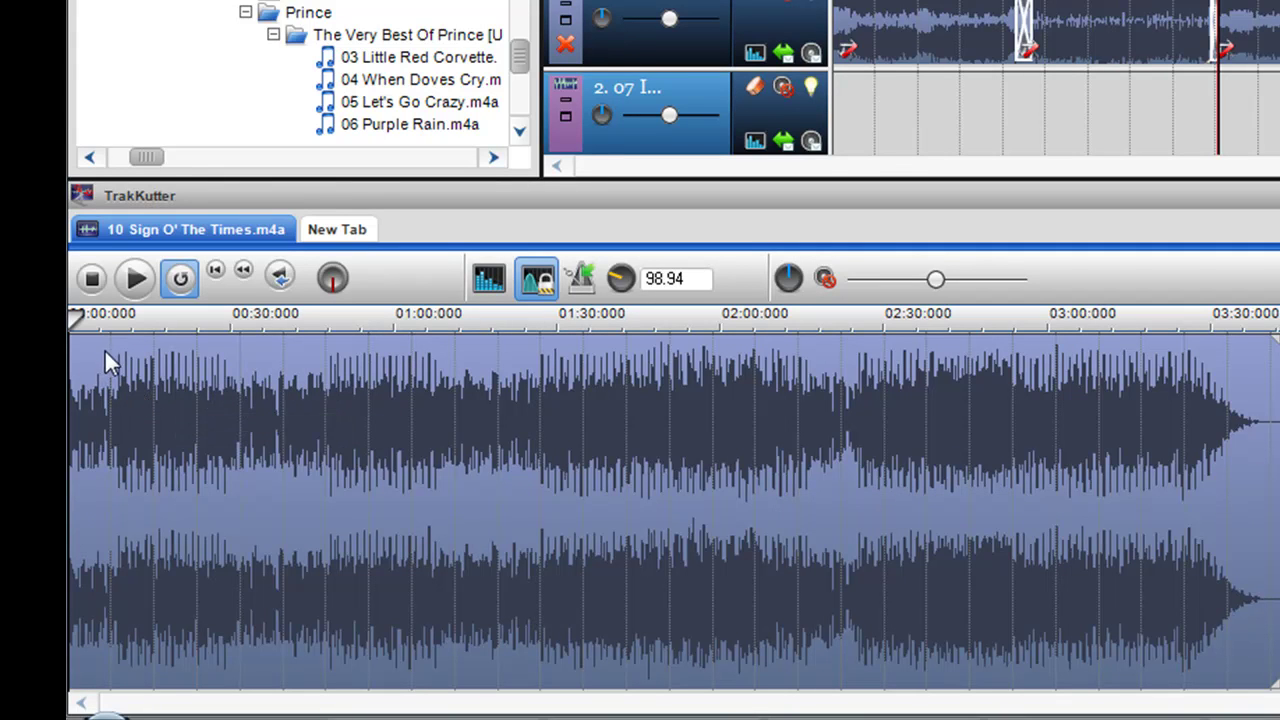
In TrakKutter, mark Sign O' The Times from 00:07:574 to 00:16:668, previewing the selection
{"action": "left_click_drag", "start_coordinate": [107, 350], "coordinate": [405, 690]}
{"action": "left_click", "coordinate": [135, 278]}
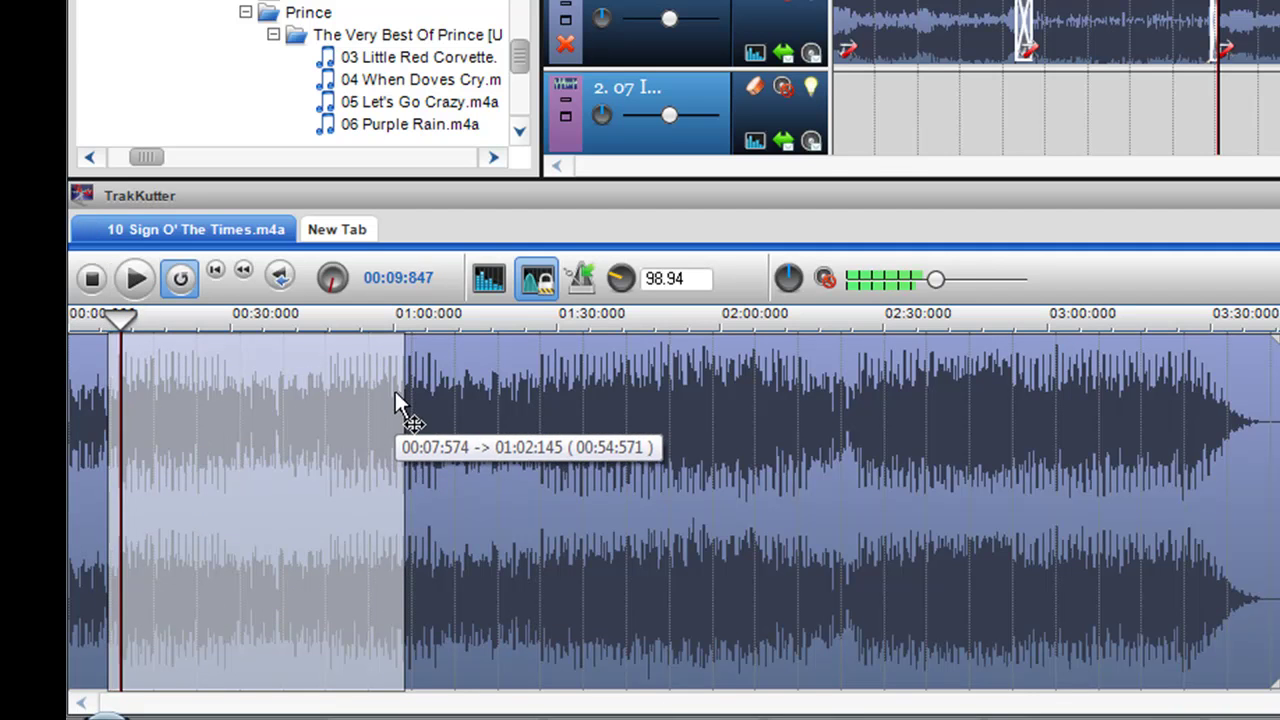
{"action": "left_click_drag", "start_coordinate": [402, 395], "coordinate": [150, 450]}
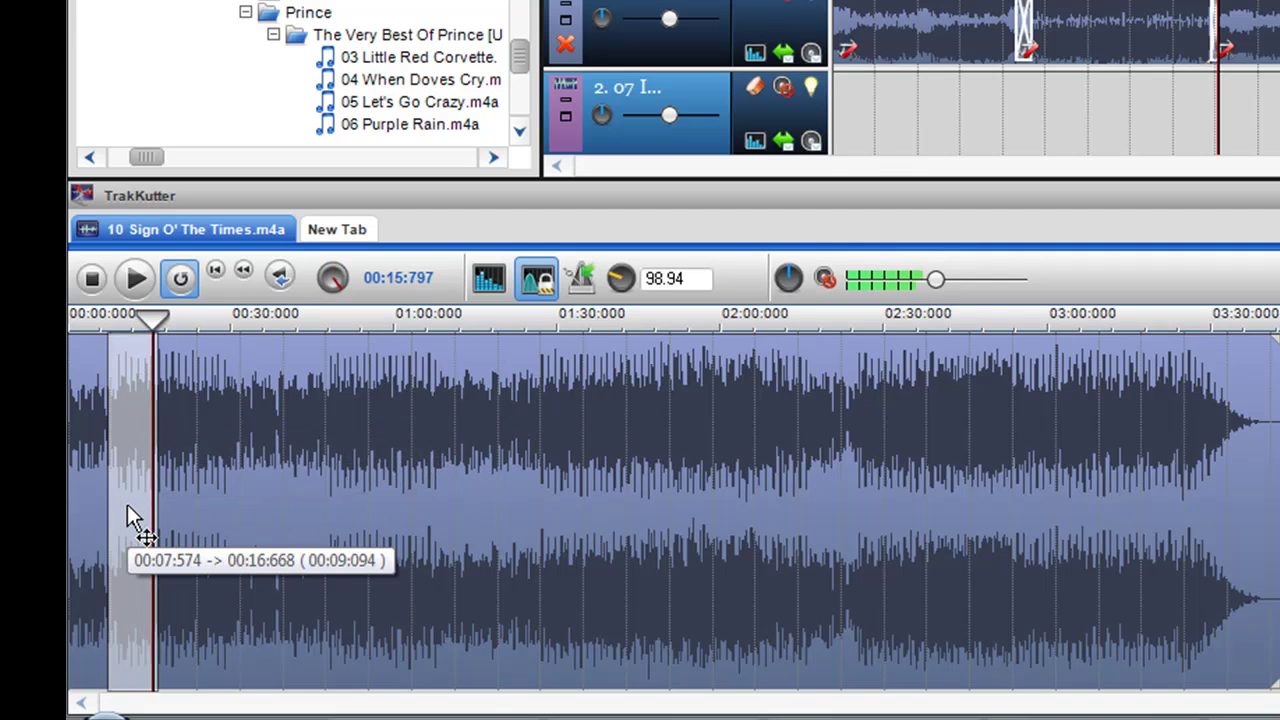
{"action": "left_click", "coordinate": [92, 279]}
{"action": "scroll", "coordinate": [260, 430], "scroll_direction": "up", "scroll_amount": 2}
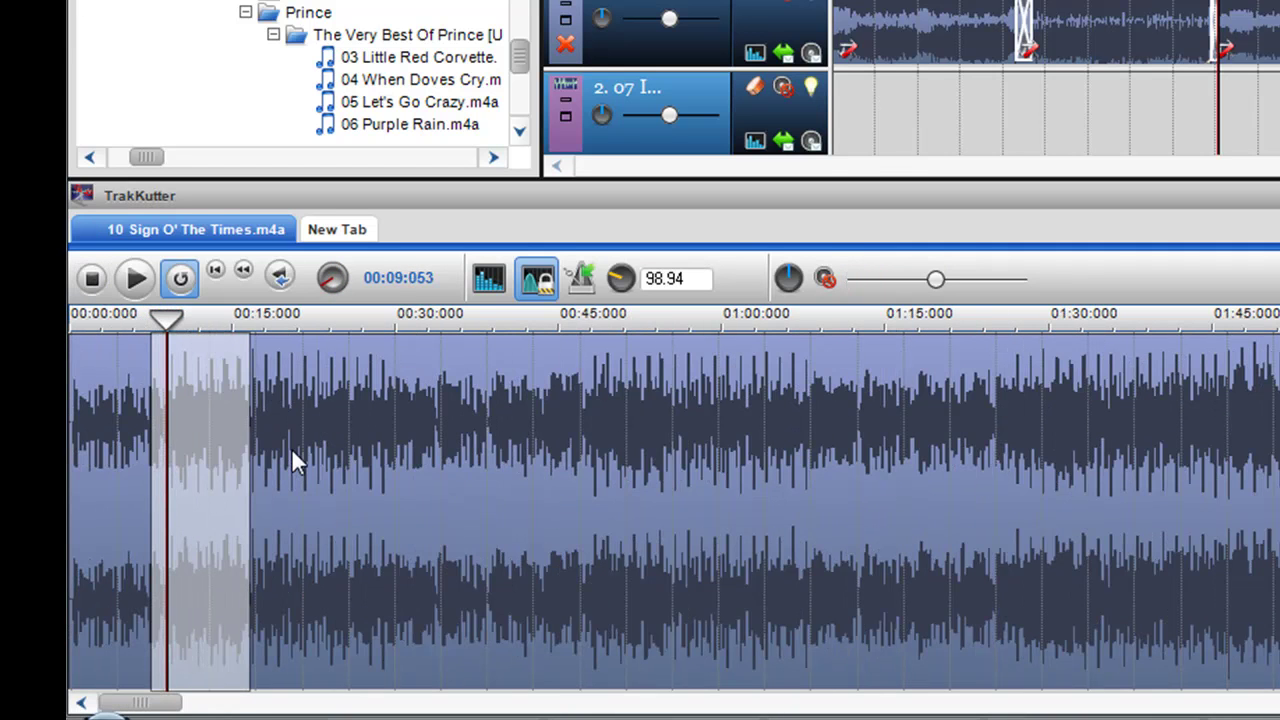
Copy the marked TrakKutter excerpt and paste it onto track 1's empty area
{"action": "right_click", "coordinate": [204, 446]}
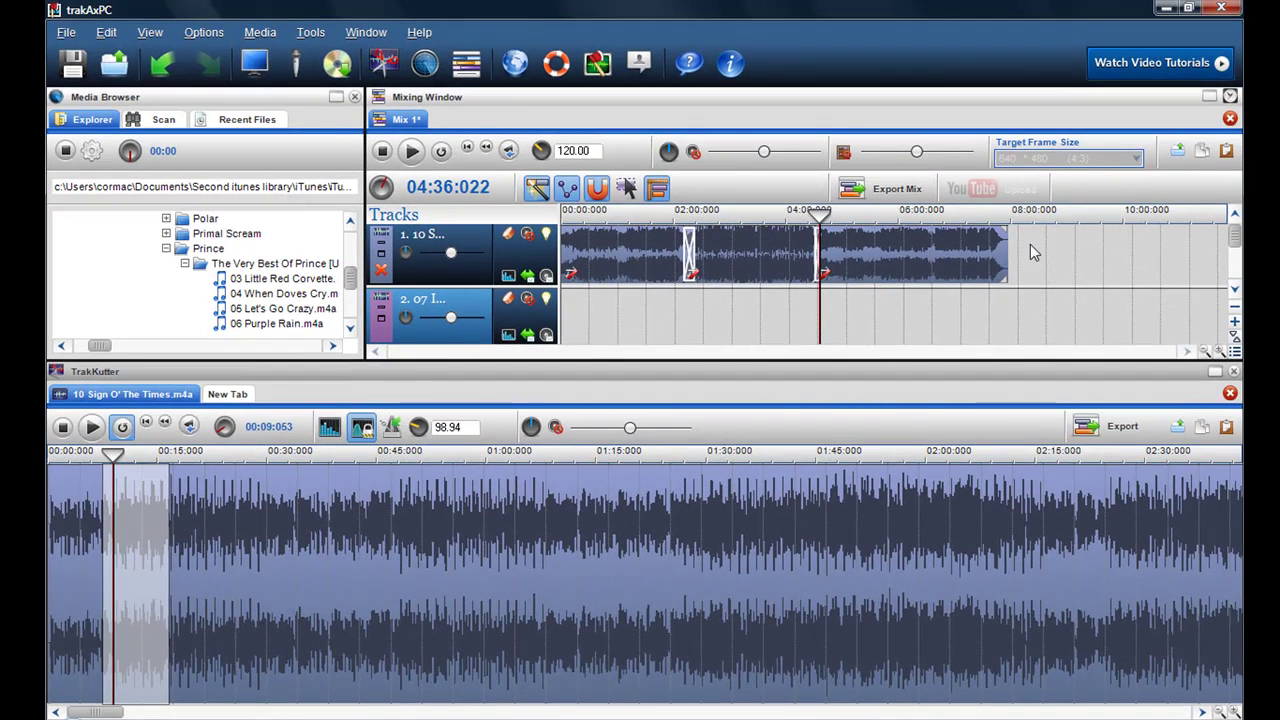
{"action": "right_click", "coordinate": [1029, 245]}
{"action": "left_click", "coordinate": [1070, 345]}
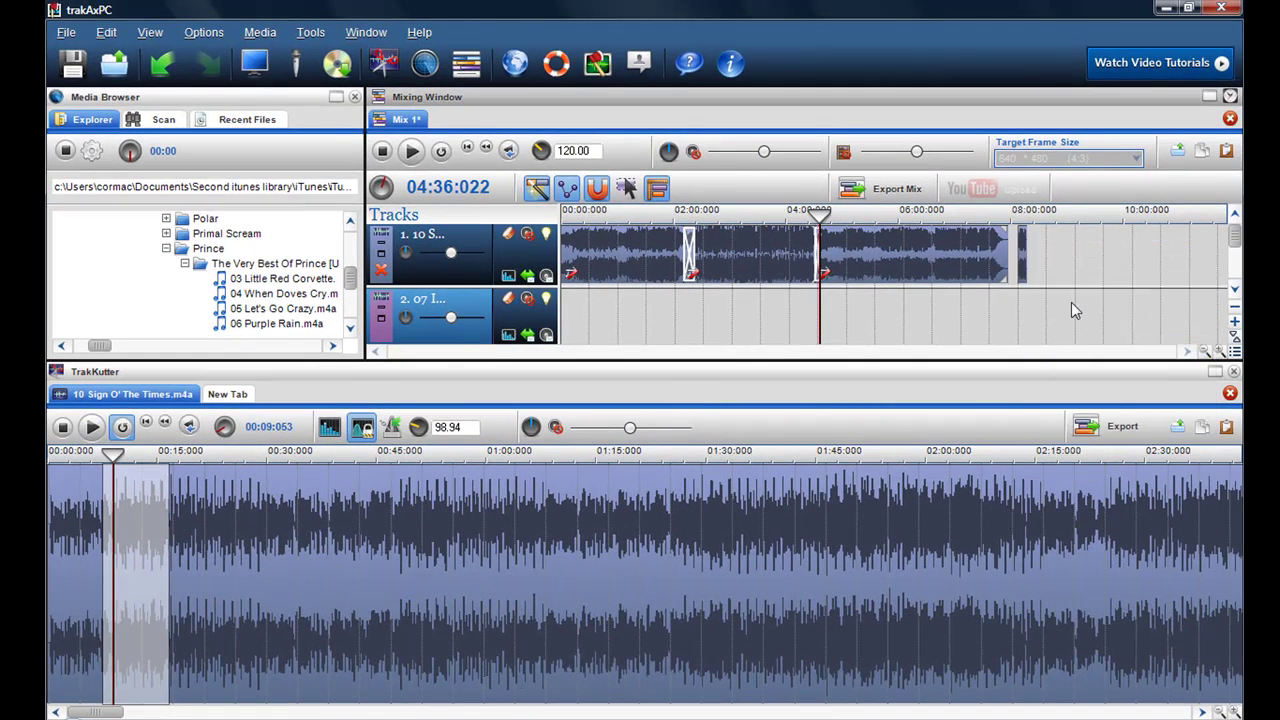
Slide the pasted excerpt left so it crossfades with the second song's end near 07:54
{"action": "scroll", "coordinate": [1071, 304], "scroll_direction": "up", "scroll_amount": 2}
{"action": "left_click_drag", "start_coordinate": [775, 351], "coordinate": [1118, 339]}
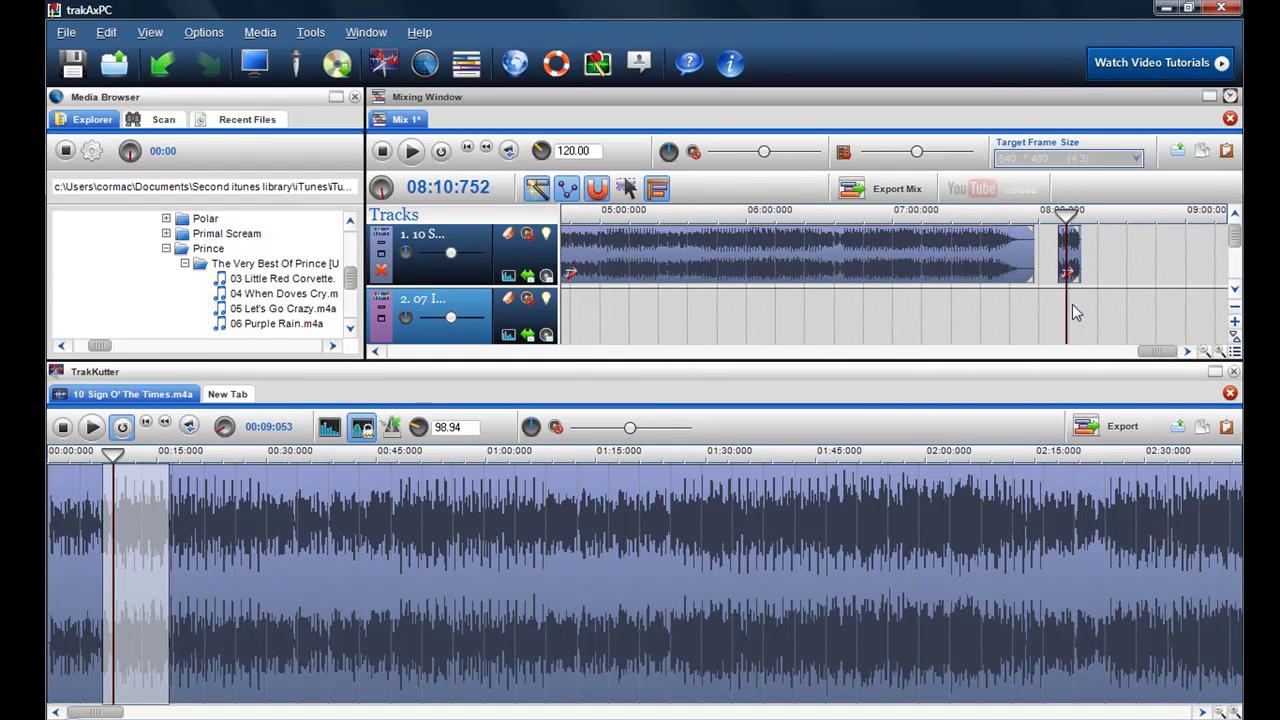
{"action": "scroll", "coordinate": [1114, 318], "scroll_direction": "up", "scroll_amount": 3}
{"action": "left_click_drag", "start_coordinate": [920, 270], "coordinate": [819, 262]}
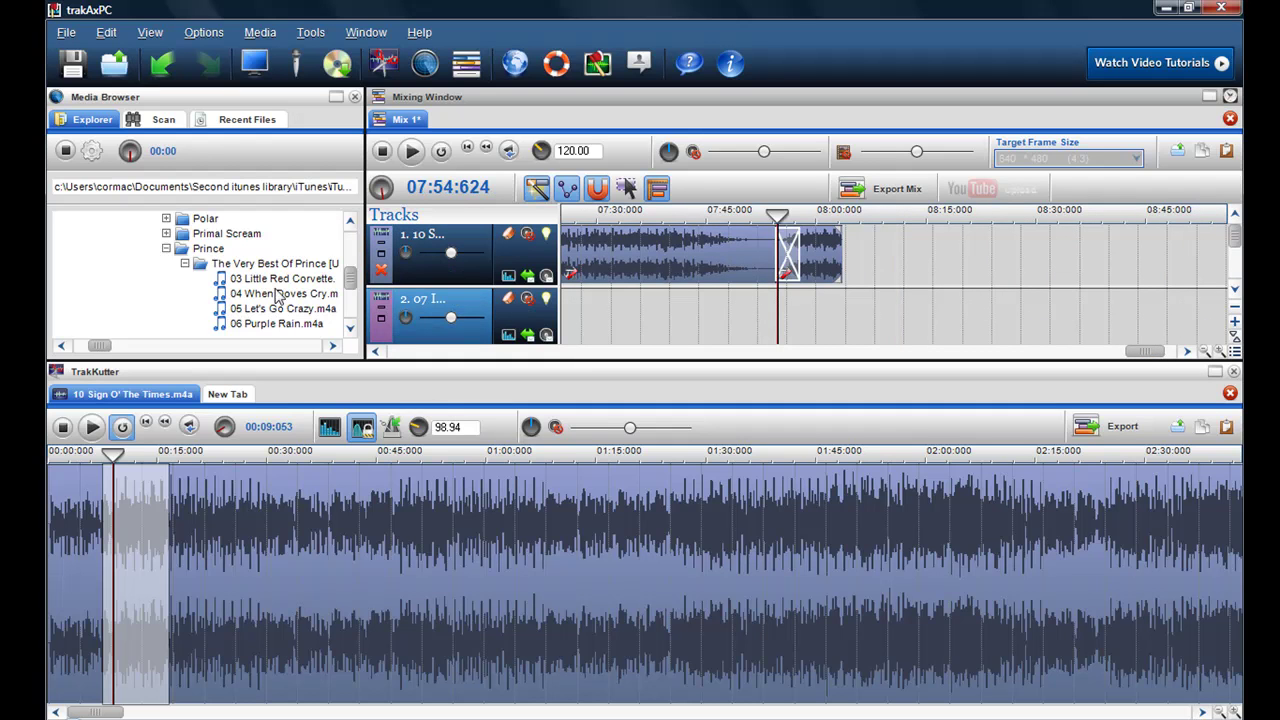
{"action": "left_click", "coordinate": [638, 266]}
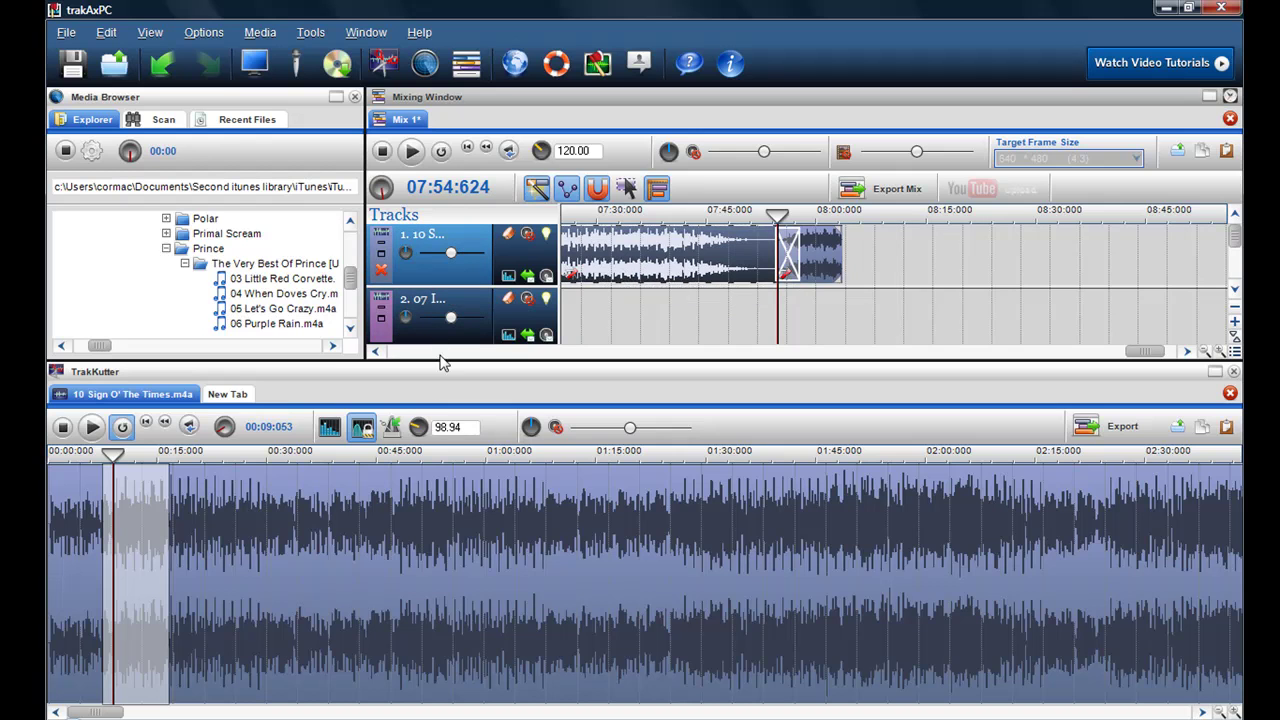
{"action": "left_click_drag", "start_coordinate": [442, 360], "coordinate": [442, 437]}
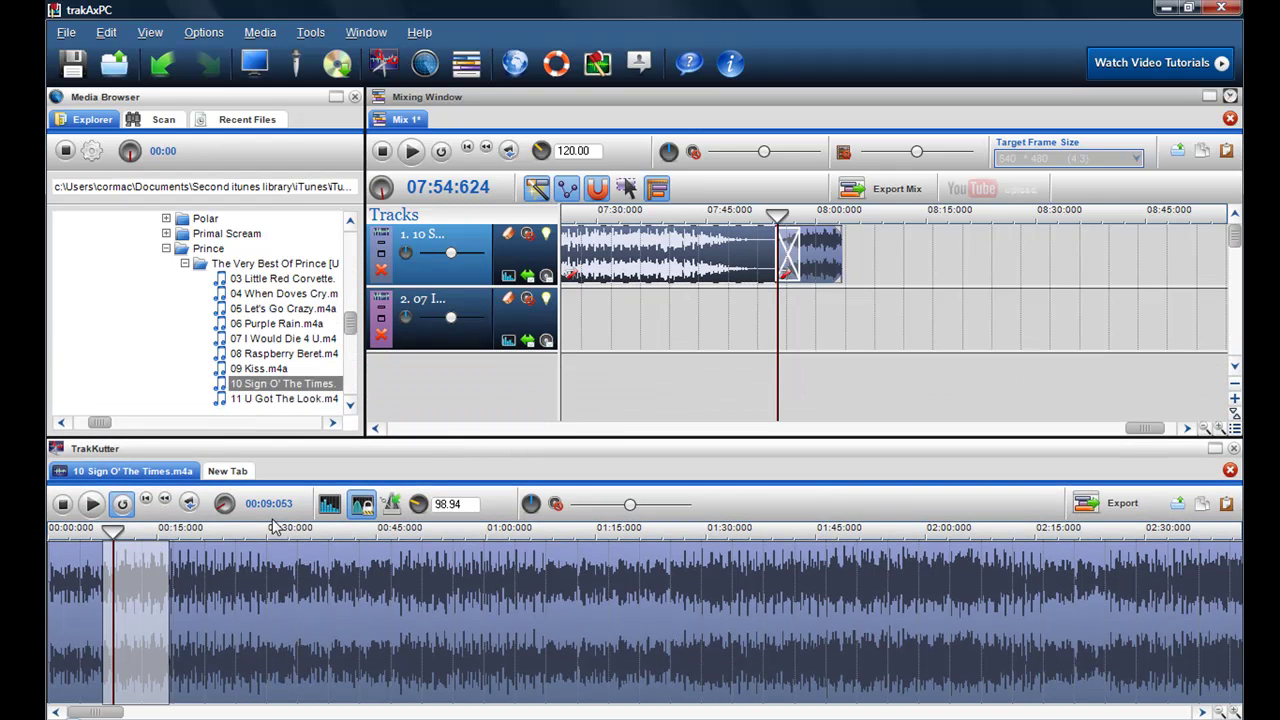